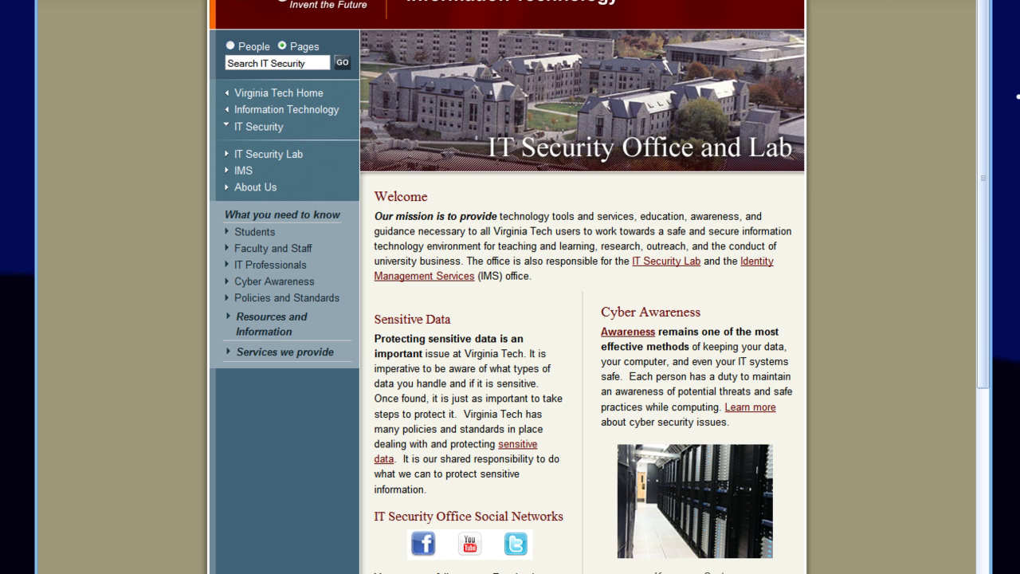
Open the TrueCrypt downloads page and save the Windows installer, TrueCrypt Setup 6.3a.exe
type("www")
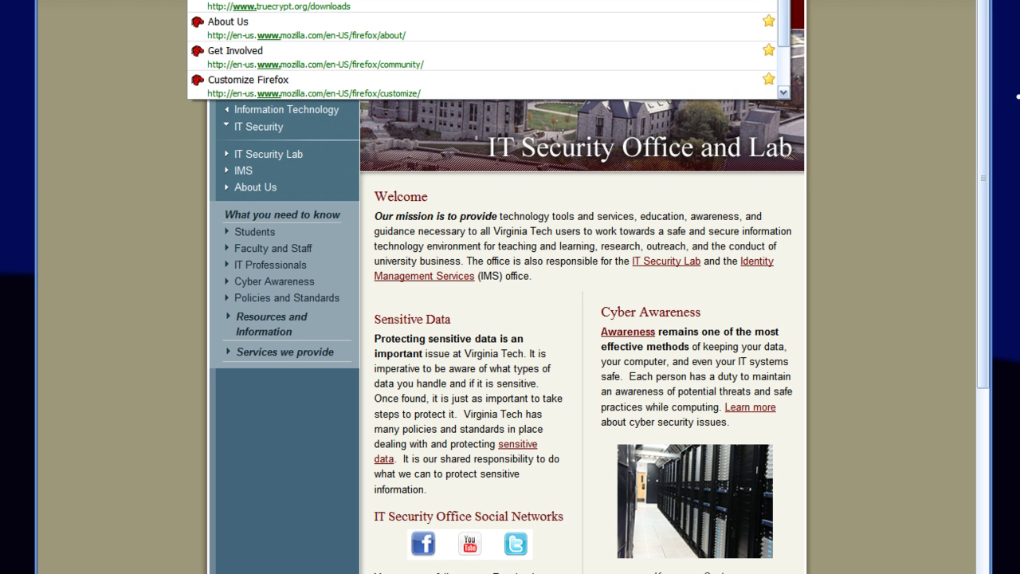
key("Escape")
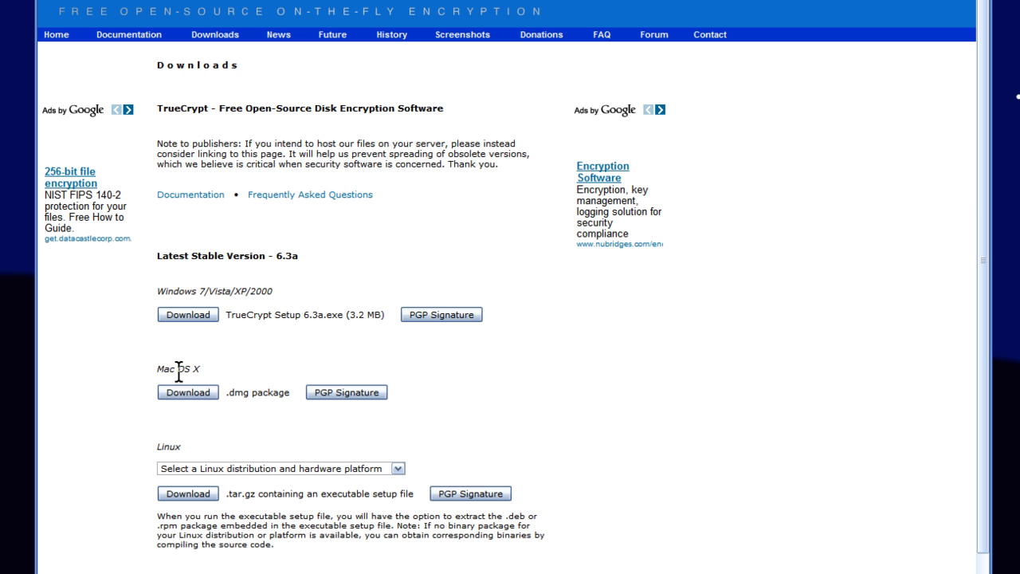
left_click(188, 316)
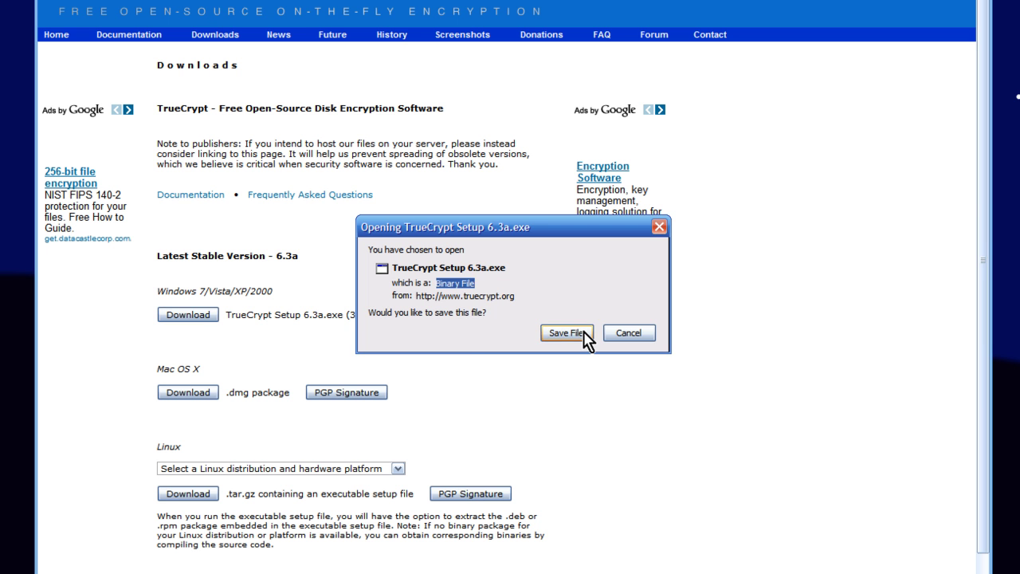
left_click(583, 331)
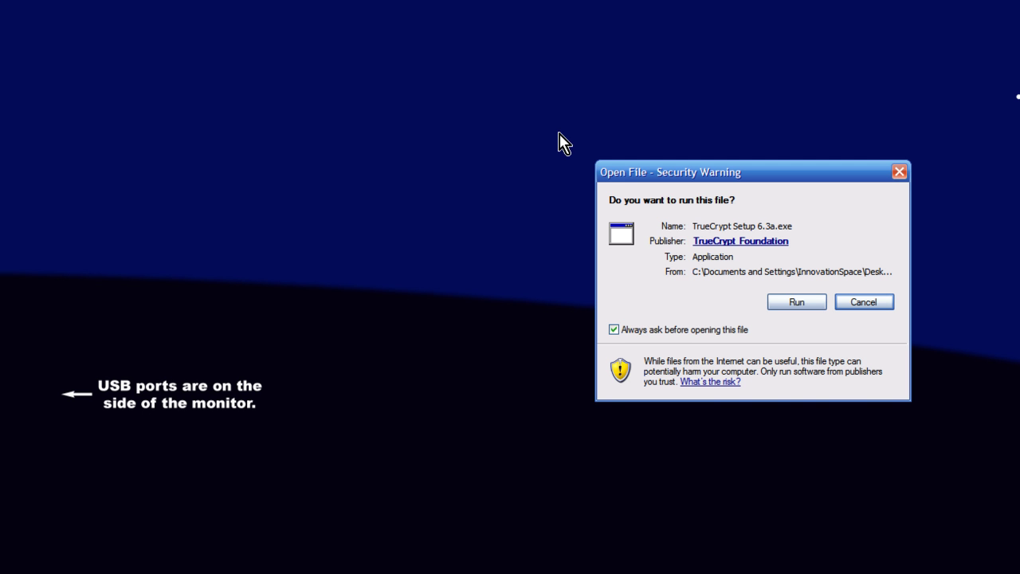
Run the downloaded TrueCrypt Setup 6.3a.exe and accept its license terms
left_click_drag(647, 174, 426, 129)
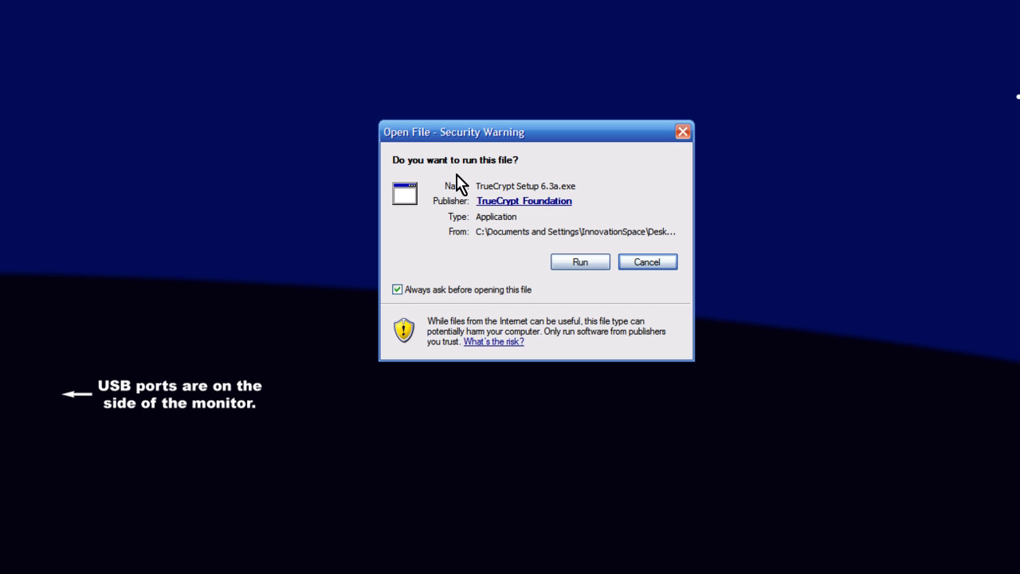
left_click(559, 269)
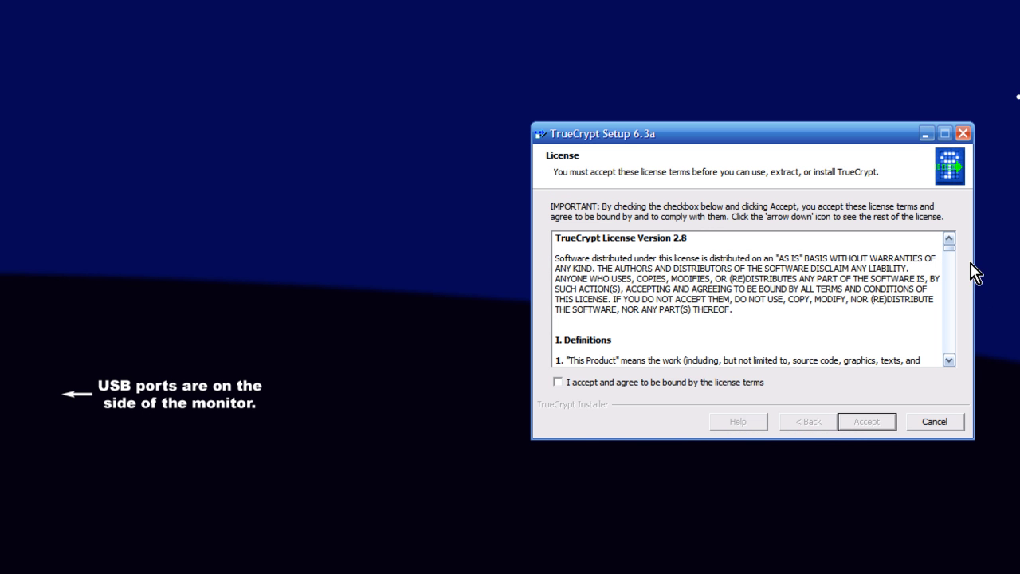
left_click_drag(949, 252, 948, 276)
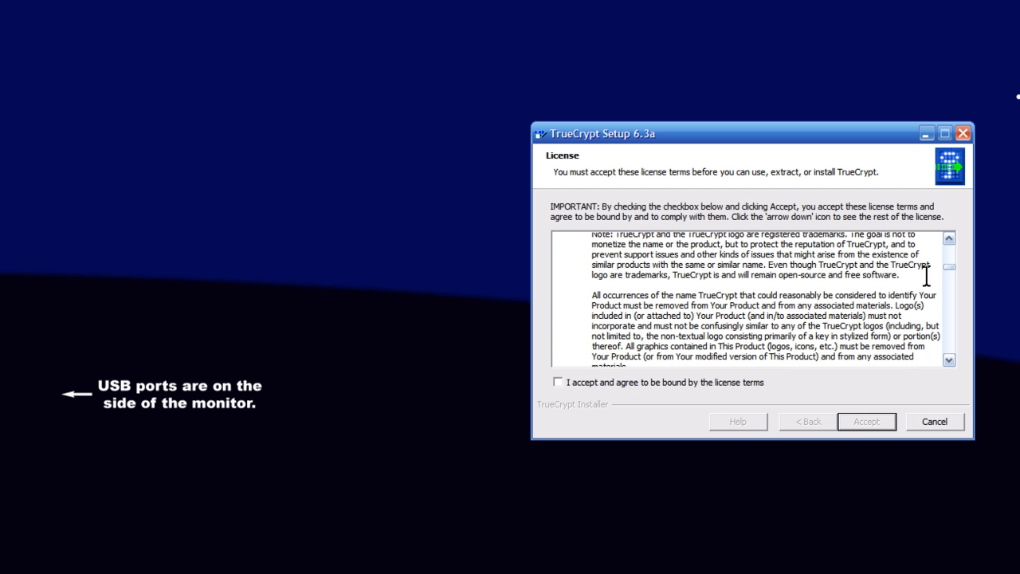
left_click(557, 383)
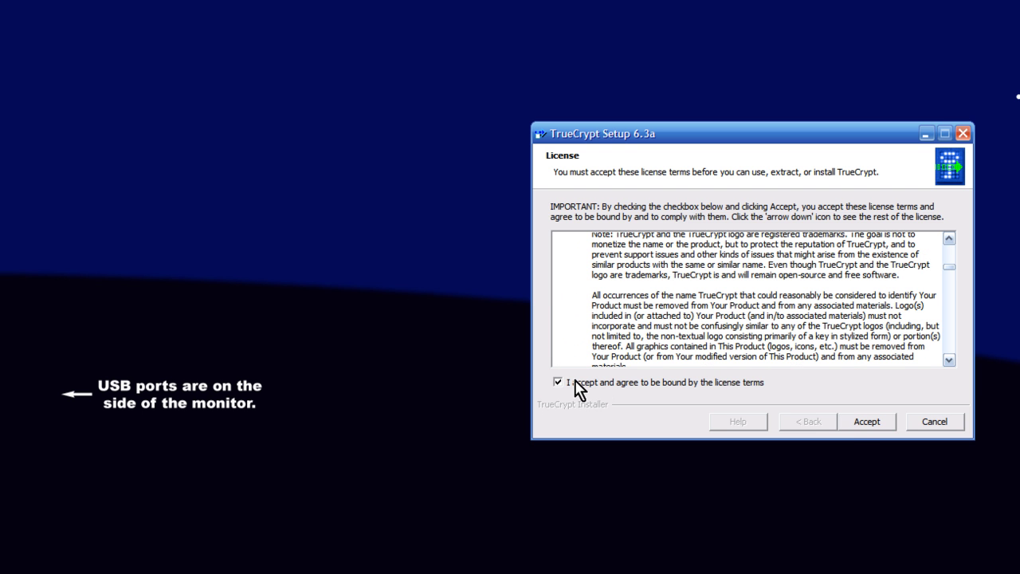
left_click(860, 422)
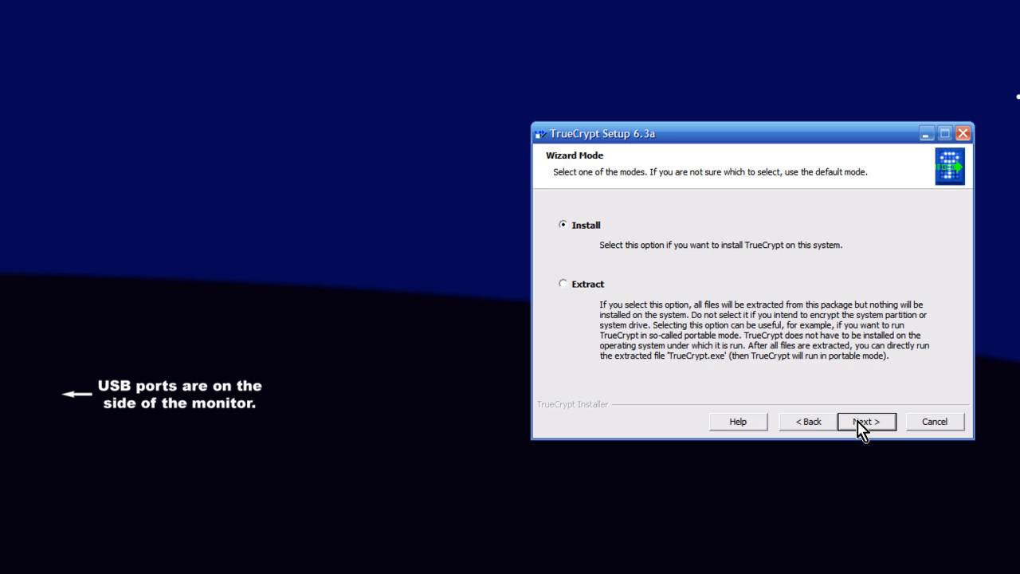
Install TrueCrypt in C:\Program Files\TrueCrypt\ with the default setup options, decline the beginner's tutorial and finish the setup
left_click(858, 422)
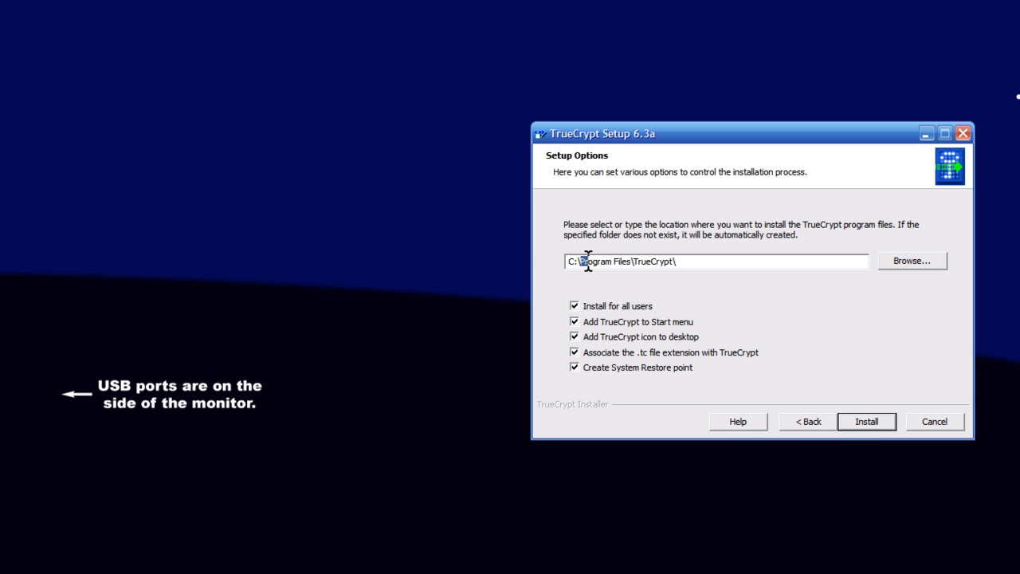
left_click_drag(581, 261, 696, 271)
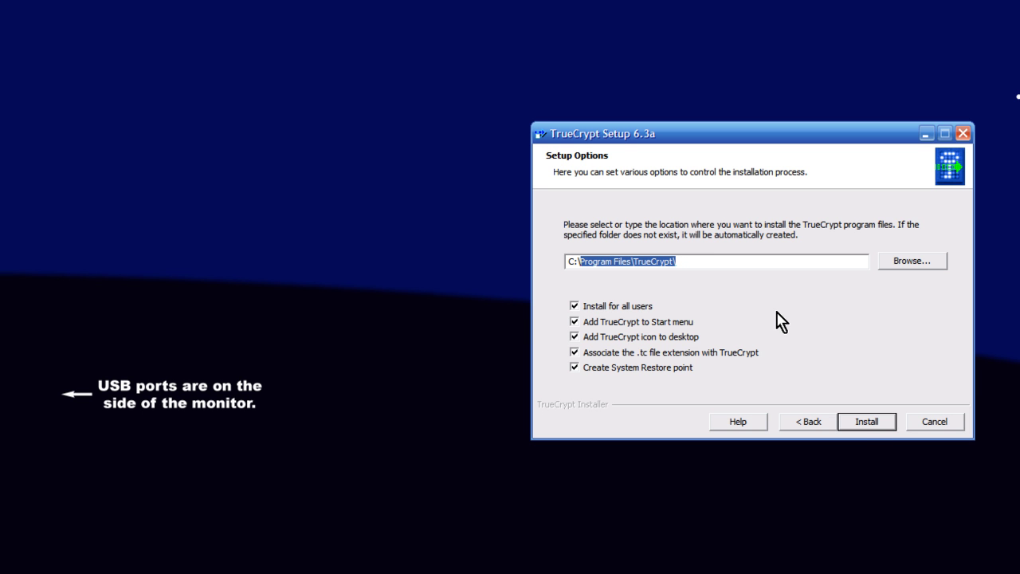
left_click(860, 422)
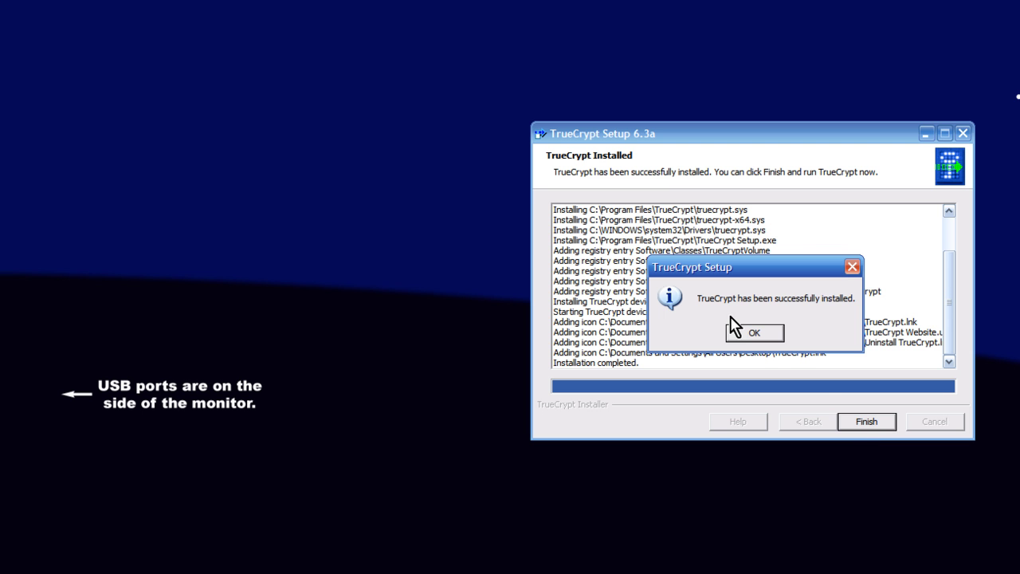
left_click(747, 334)
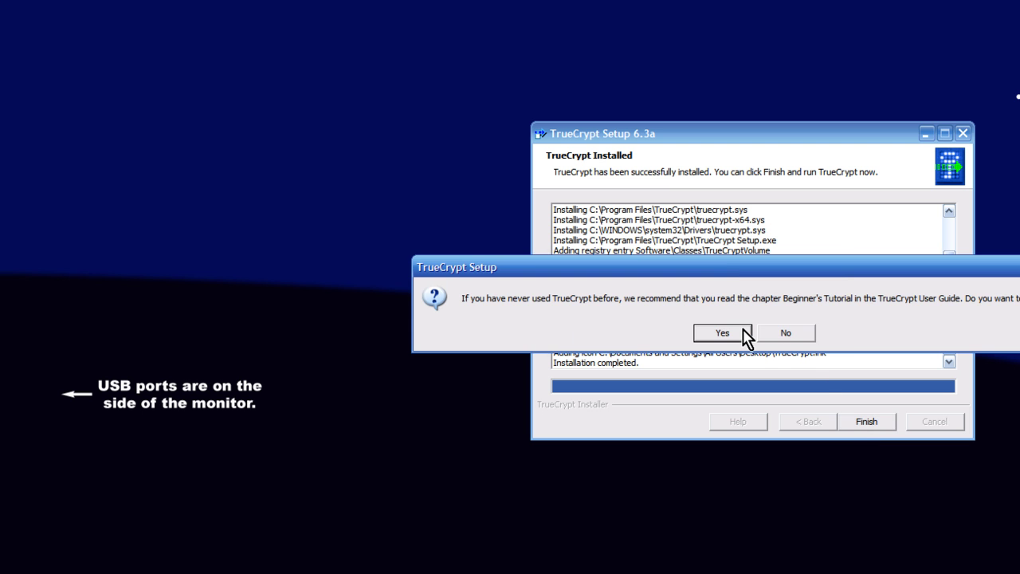
left_click(798, 338)
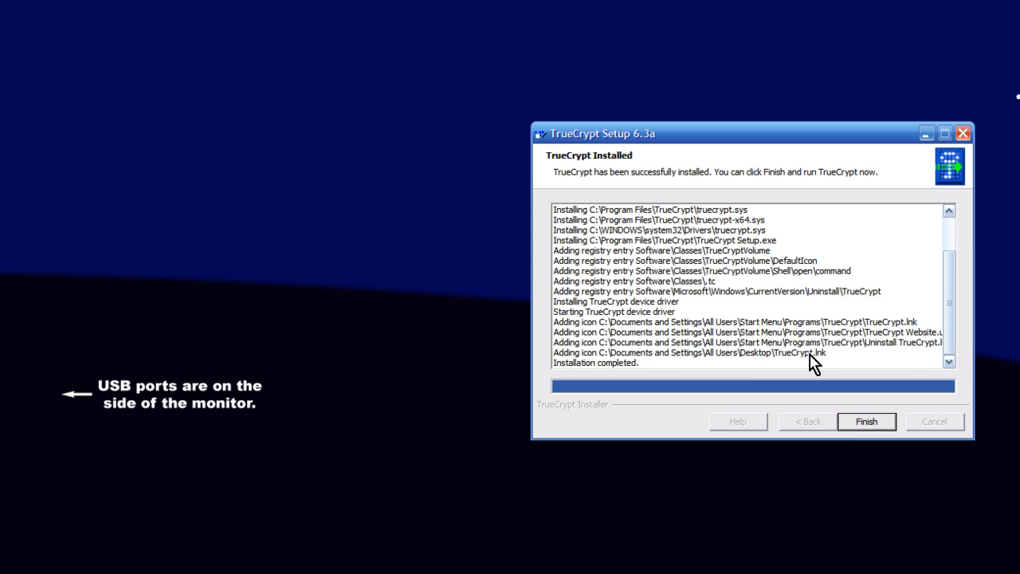
left_click(857, 421)
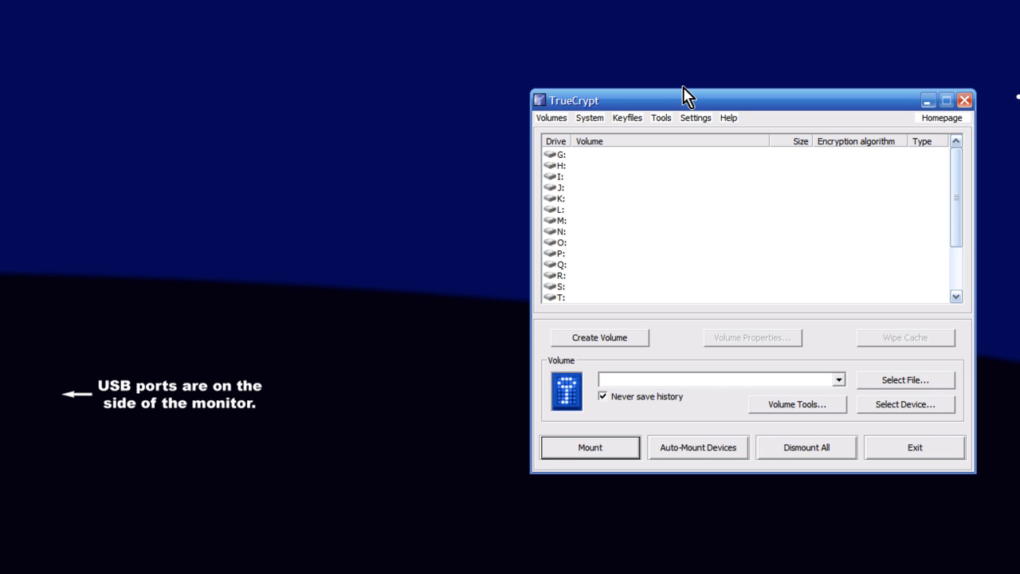
Start creating a new volume as an encrypted file container of the standard TrueCrypt type
left_click_drag(685, 99, 465, 46)
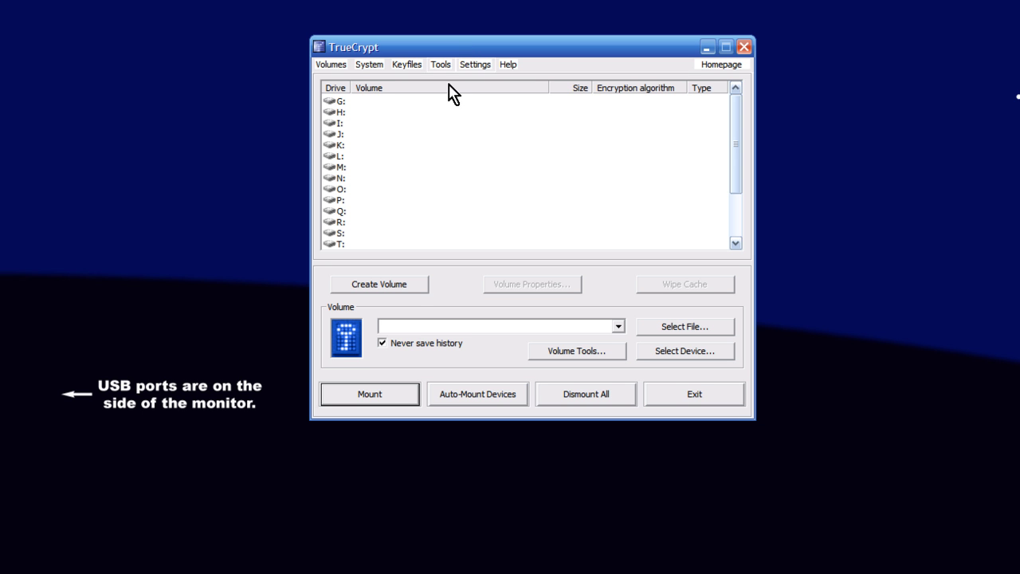
left_click(391, 287)
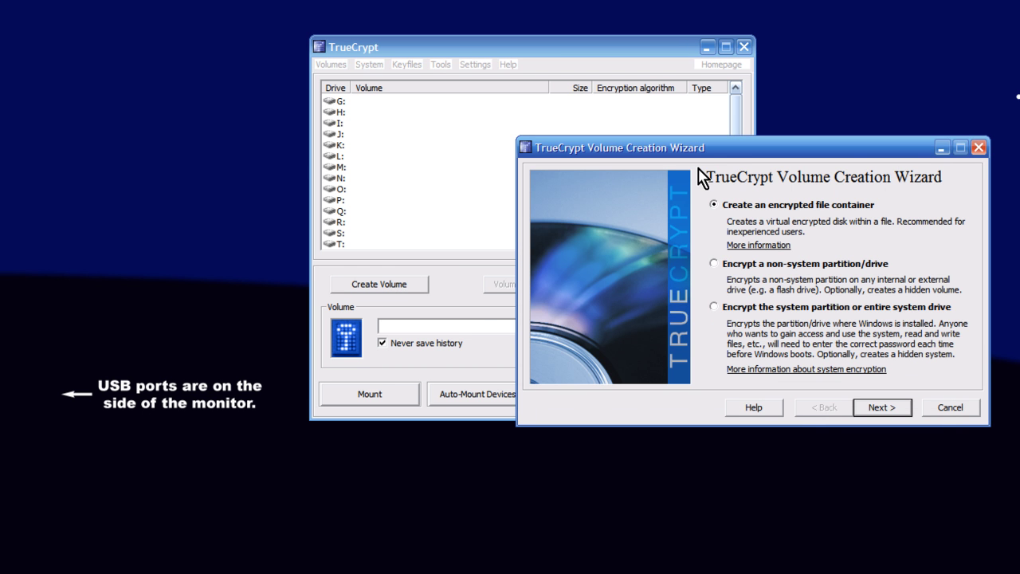
left_click_drag(726, 164, 525, 303)
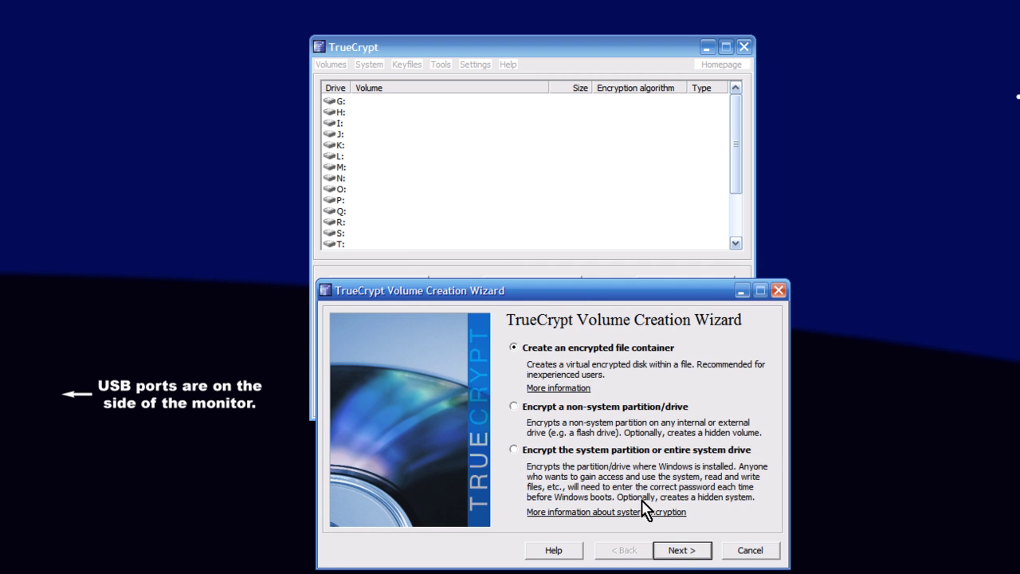
left_click(682, 550)
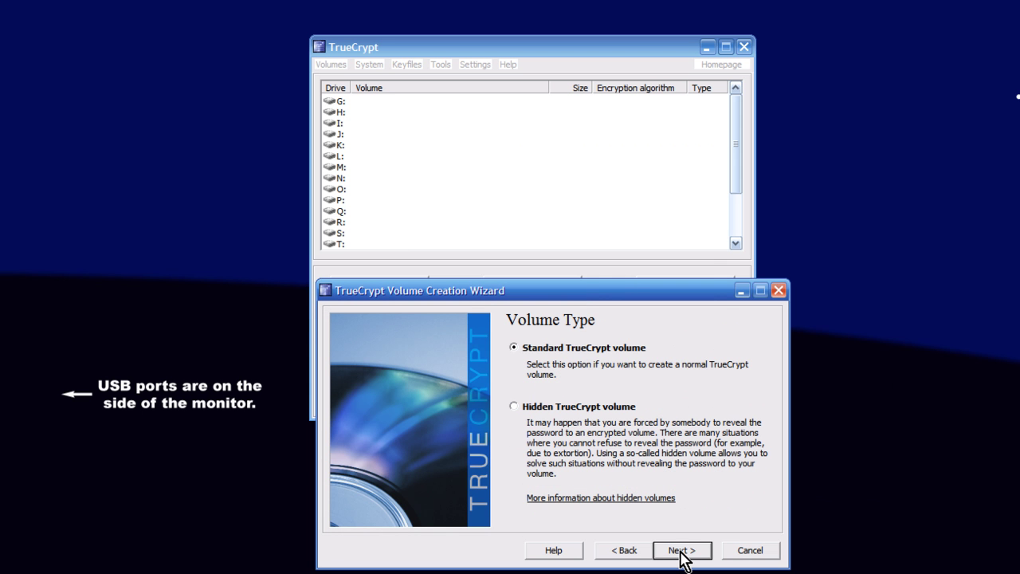
left_click(682, 553)
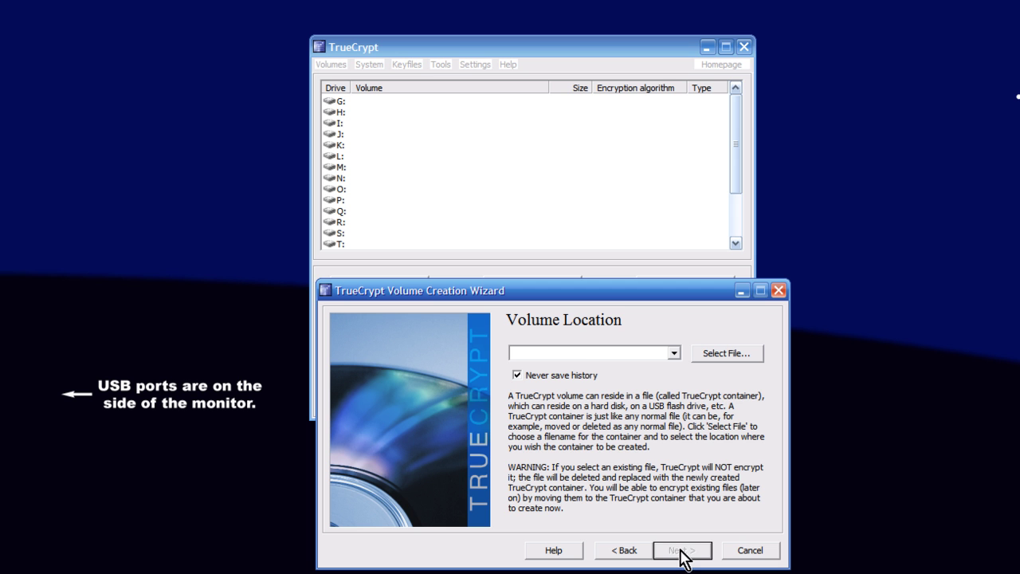
Set the volume location to EncryptVT and accept AES encryption with the RIPEMD-160 hash
left_click(611, 352)
type("EncryptVT")
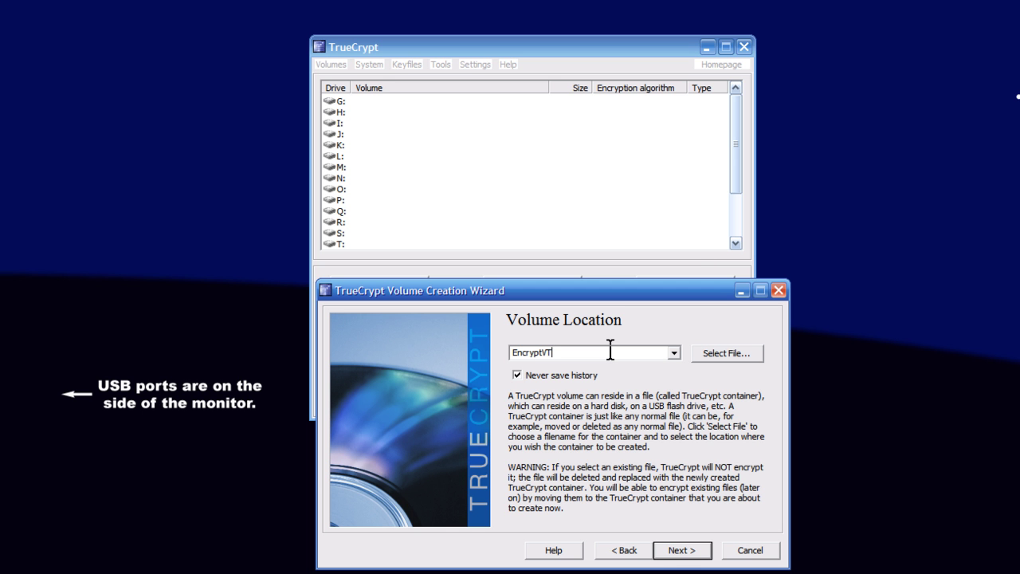
left_click(680, 553)
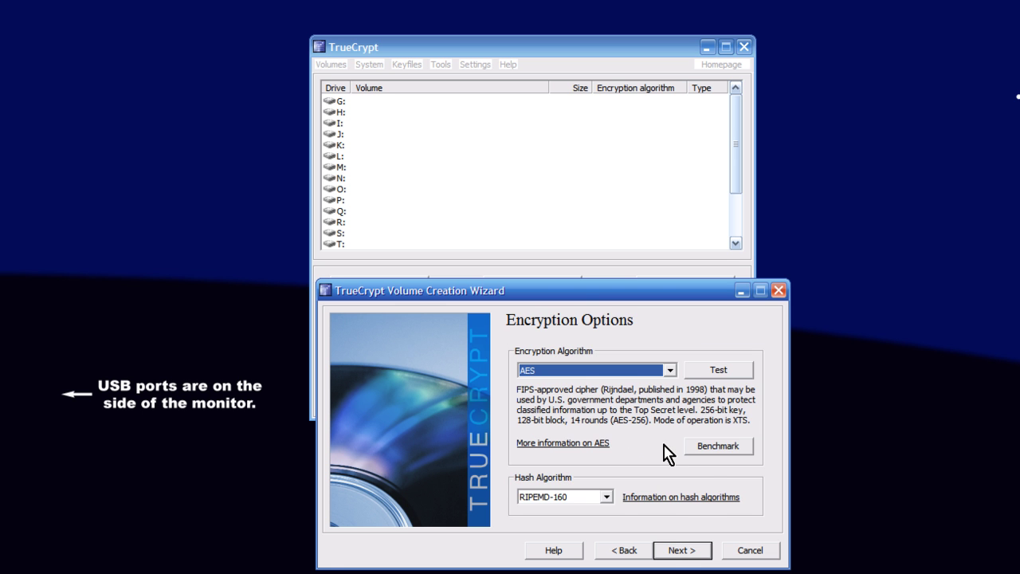
left_click(676, 553)
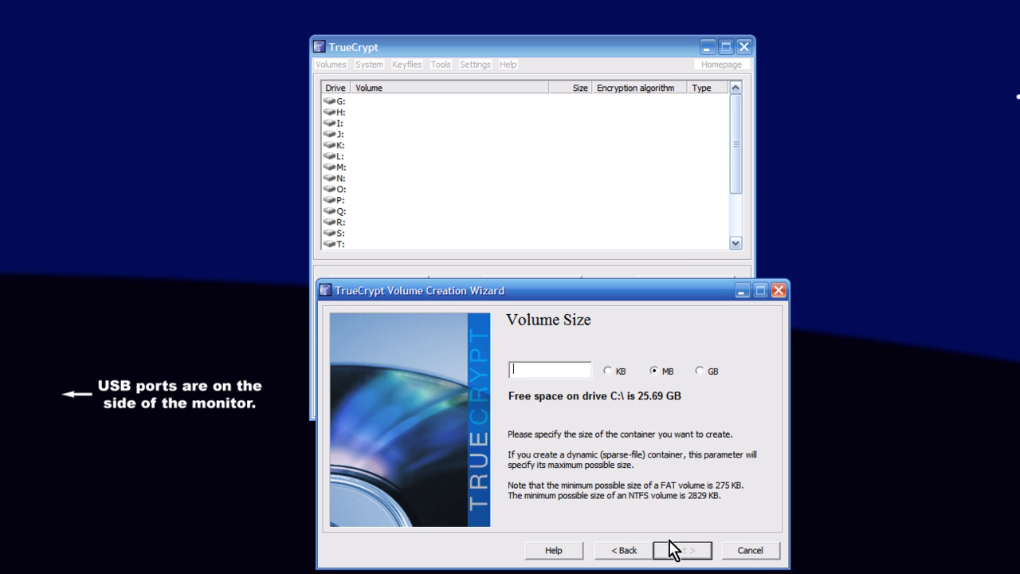
Set the size of the new container to 200 and continue to the volume password
left_click(698, 373)
left_click(570, 366)
type("200")
left_click(680, 550)
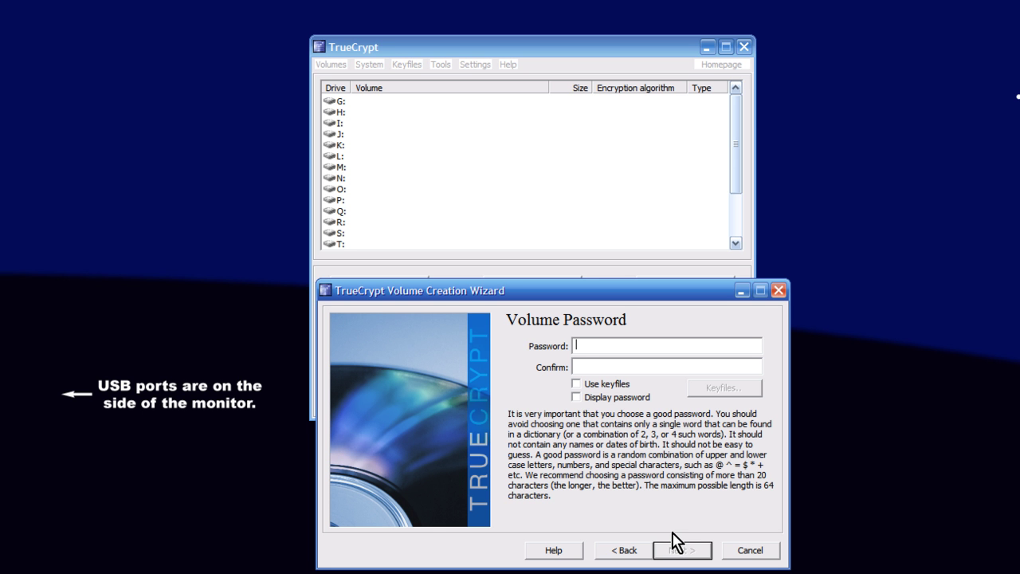
Enter and confirm the volume password, accepting the use of a short password
type("*************")
key("Tab")
type("*************")
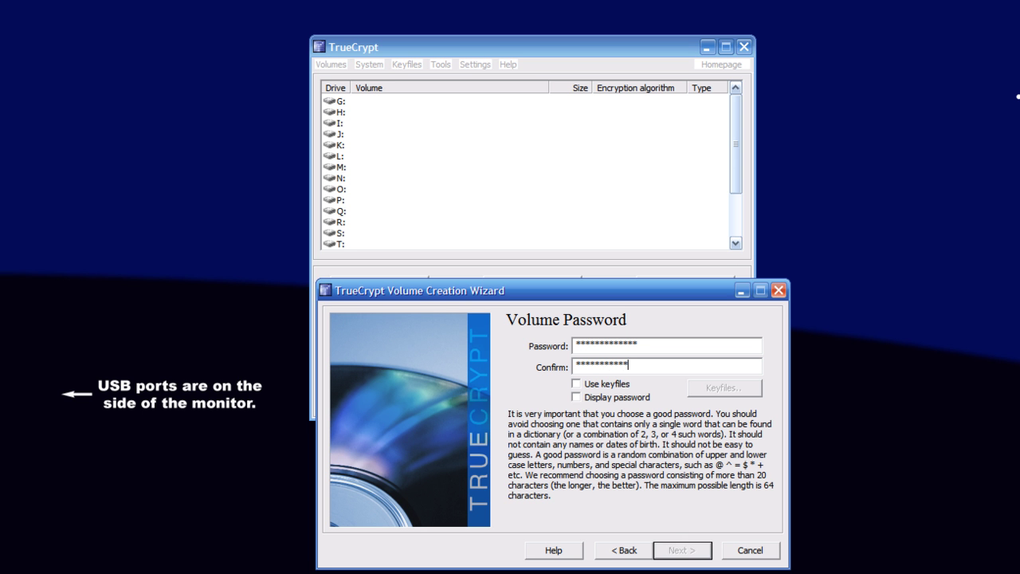
type("*")
left_click(682, 551)
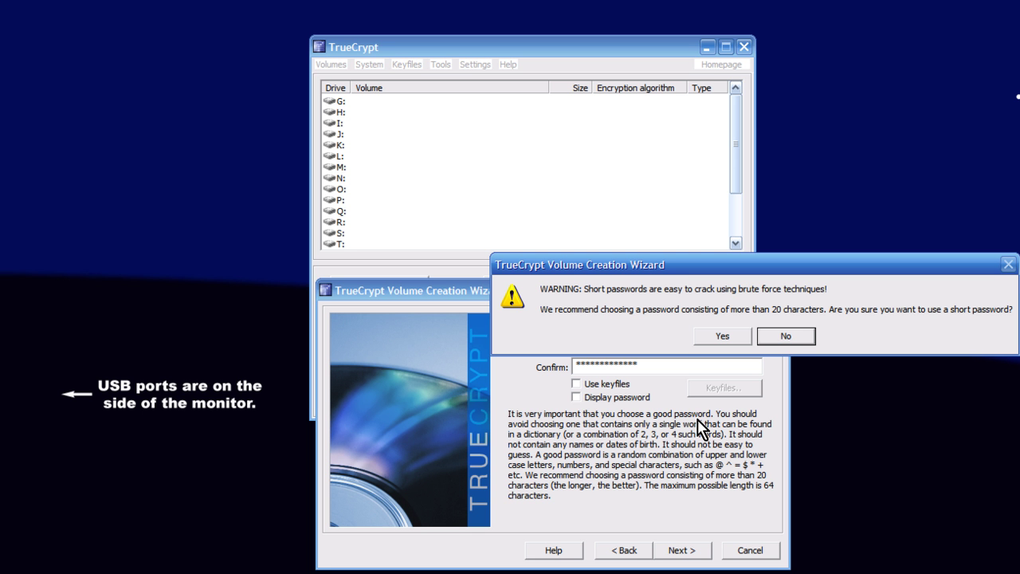
left_click(727, 340)
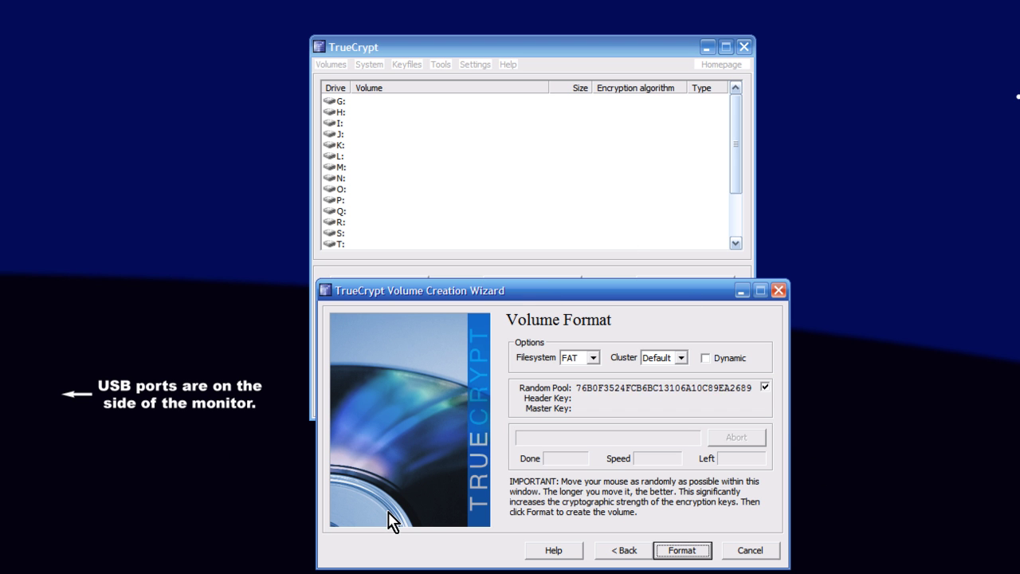
Format the volume with the FAT filesystem and default cluster size, and close the creation wizard
left_click(690, 553)
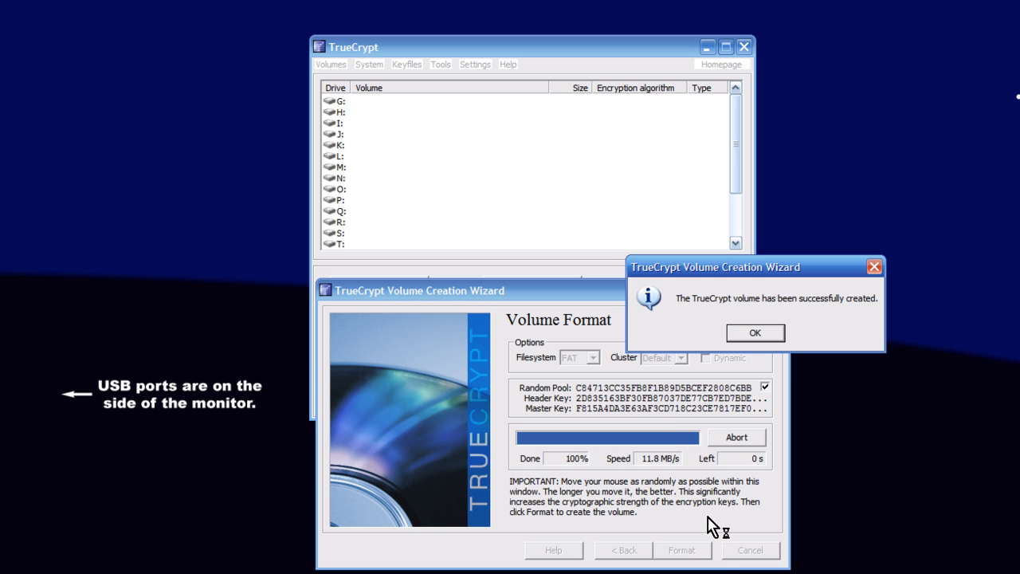
left_click(753, 343)
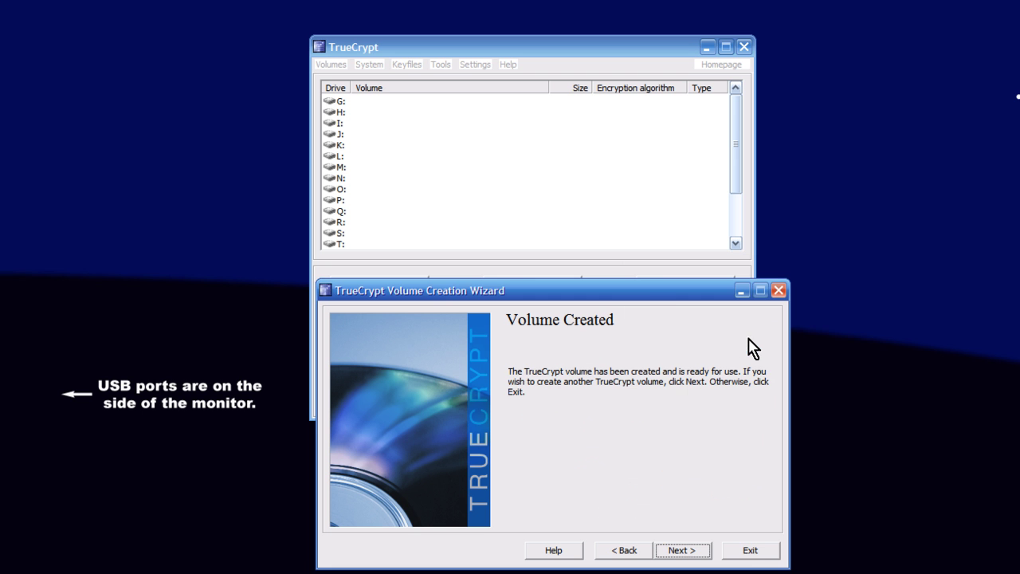
left_click(749, 550)
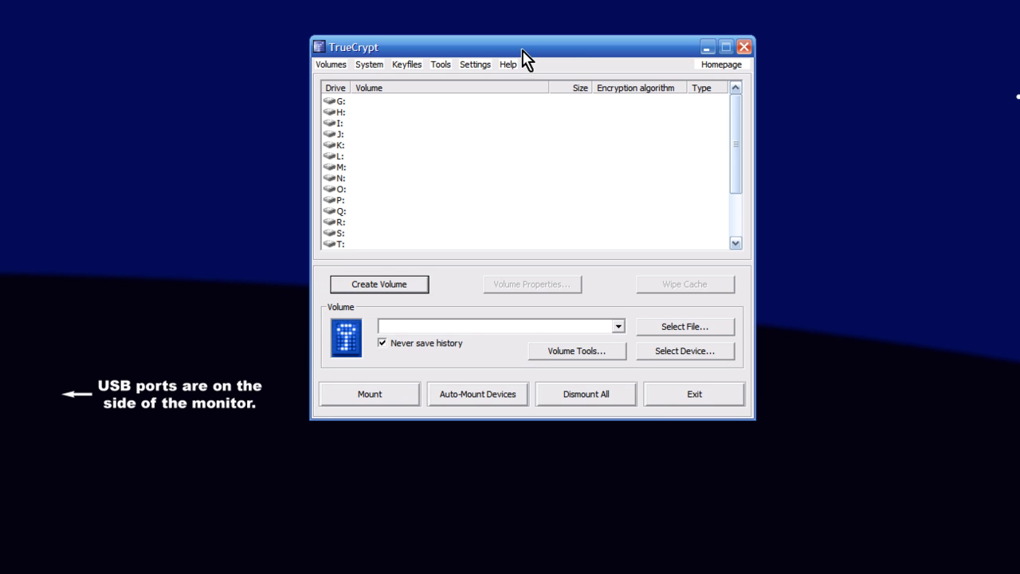
Choose drive letter P: and select the EncryptVT file in the InnovationSpace folder as the volume to mount
left_click_drag(522, 57, 523, 77)
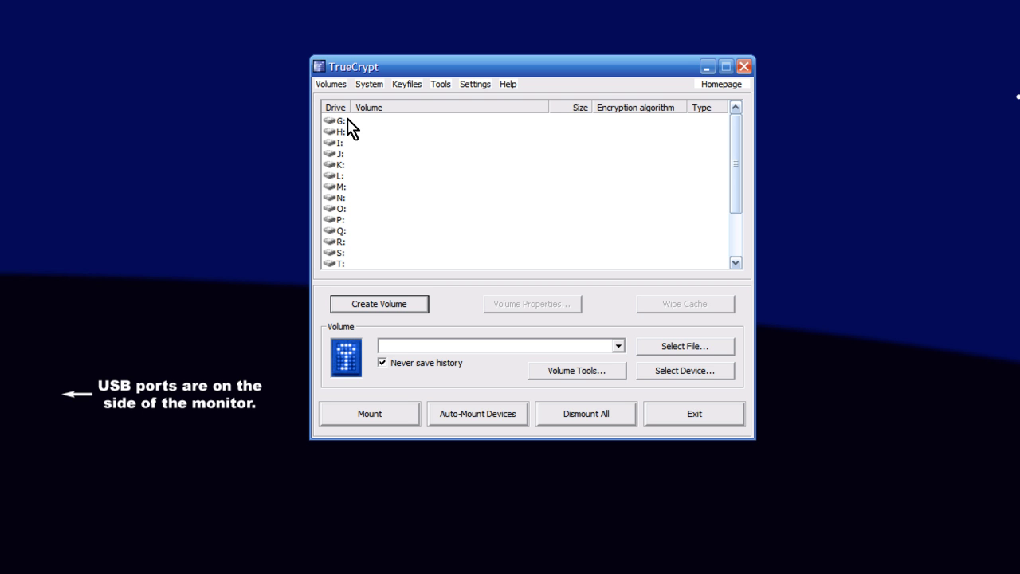
left_click(328, 220)
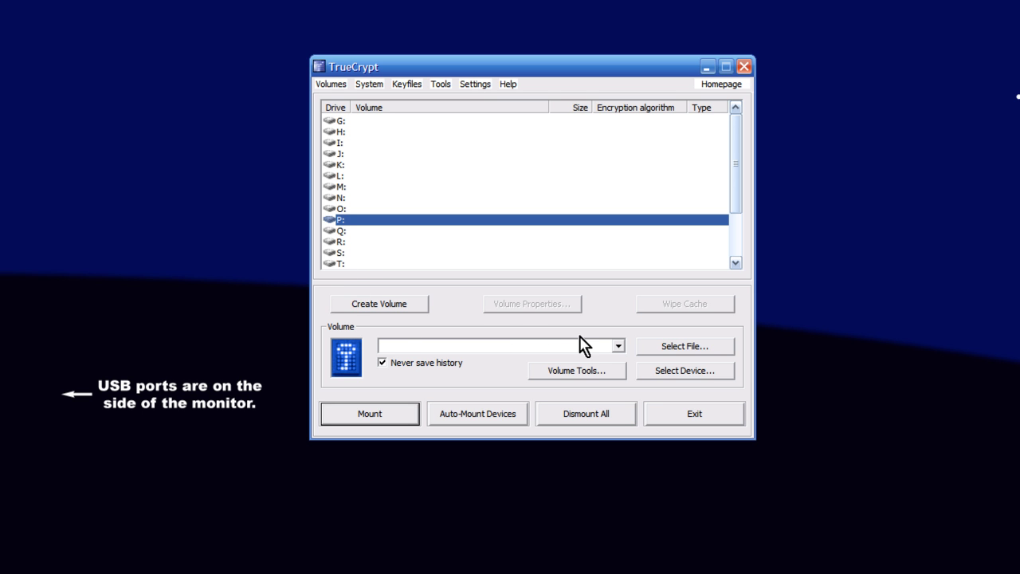
left_click(650, 351)
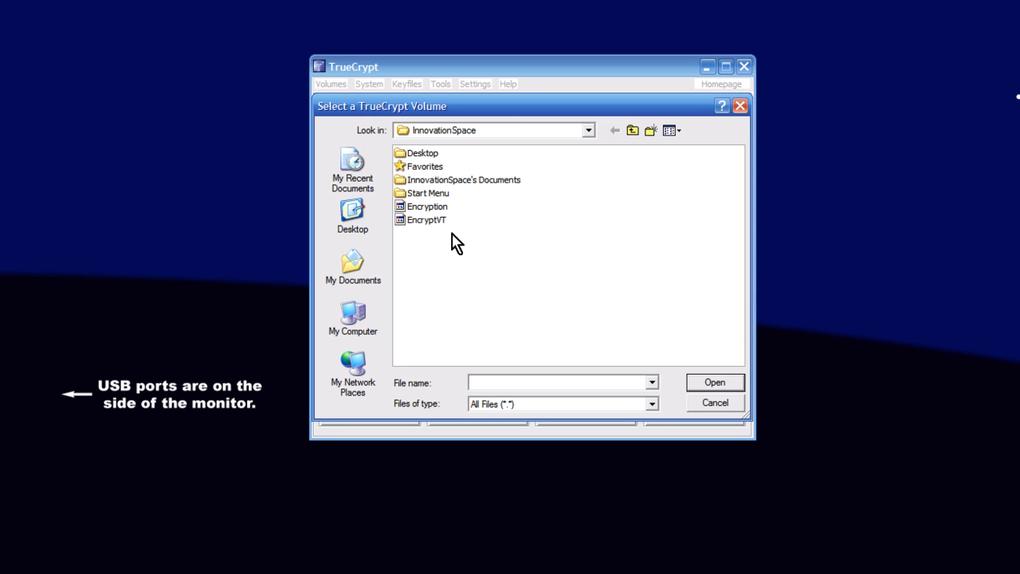
left_click(430, 221)
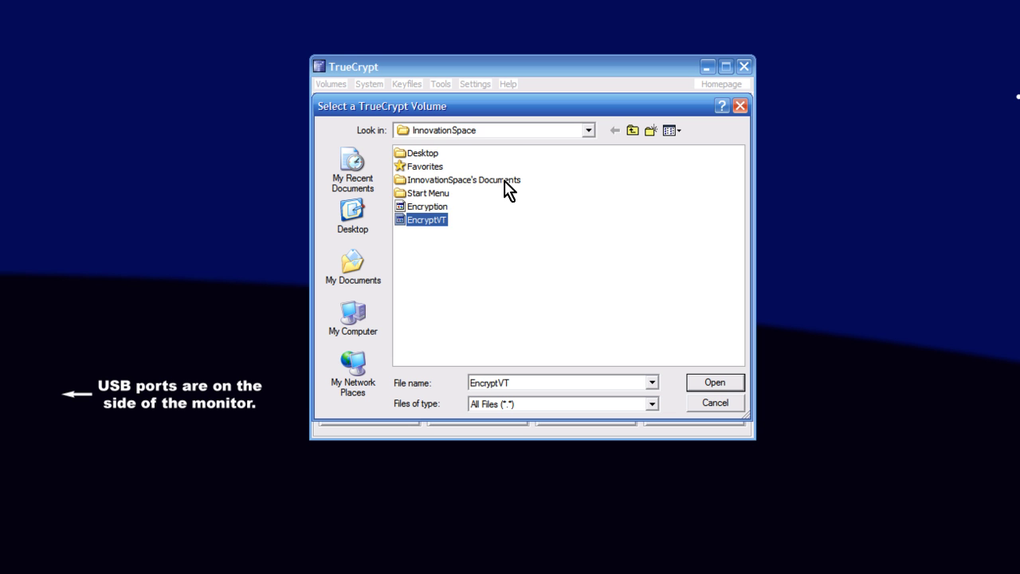
left_click(478, 129)
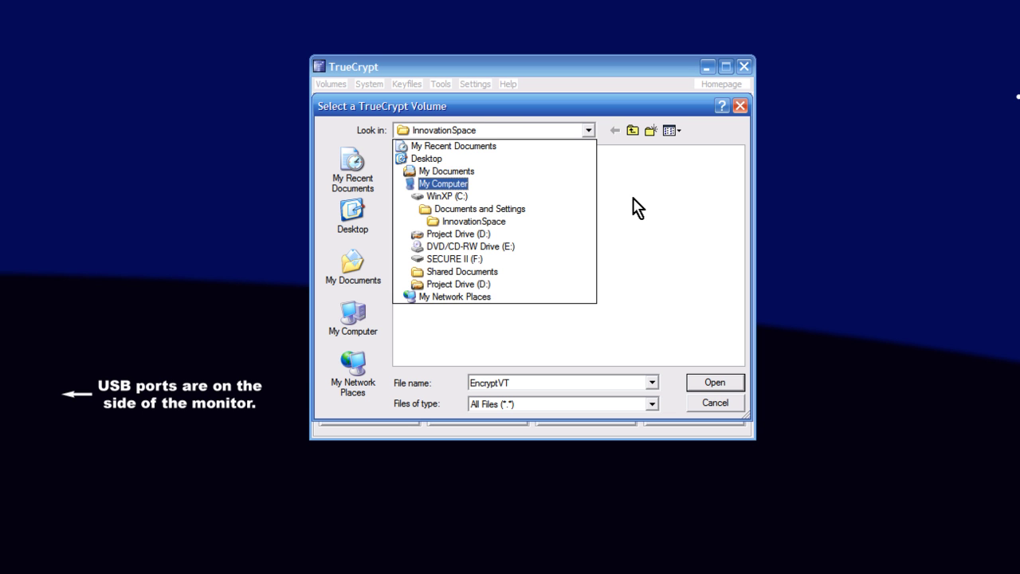
left_click(677, 243)
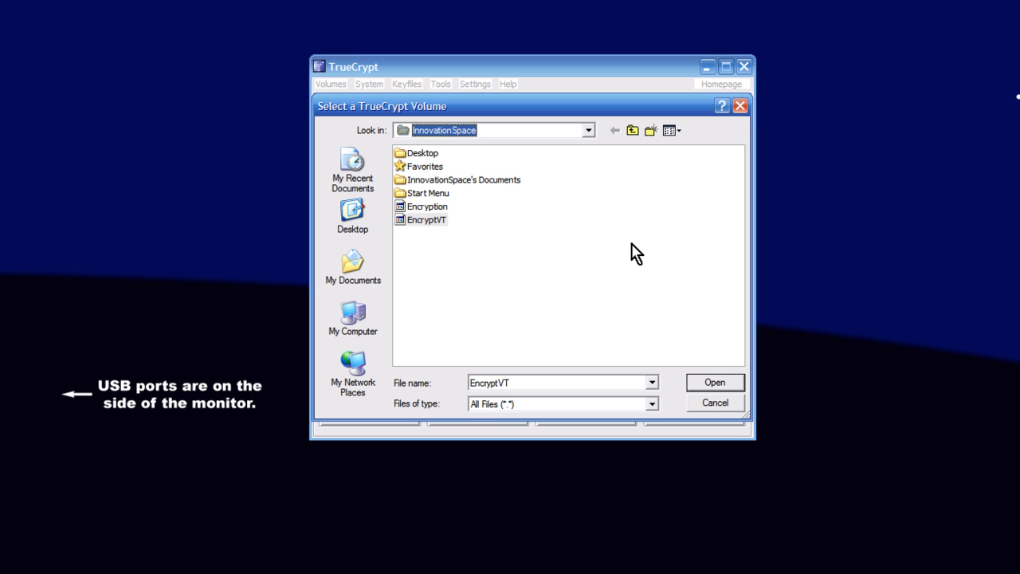
left_click(704, 384)
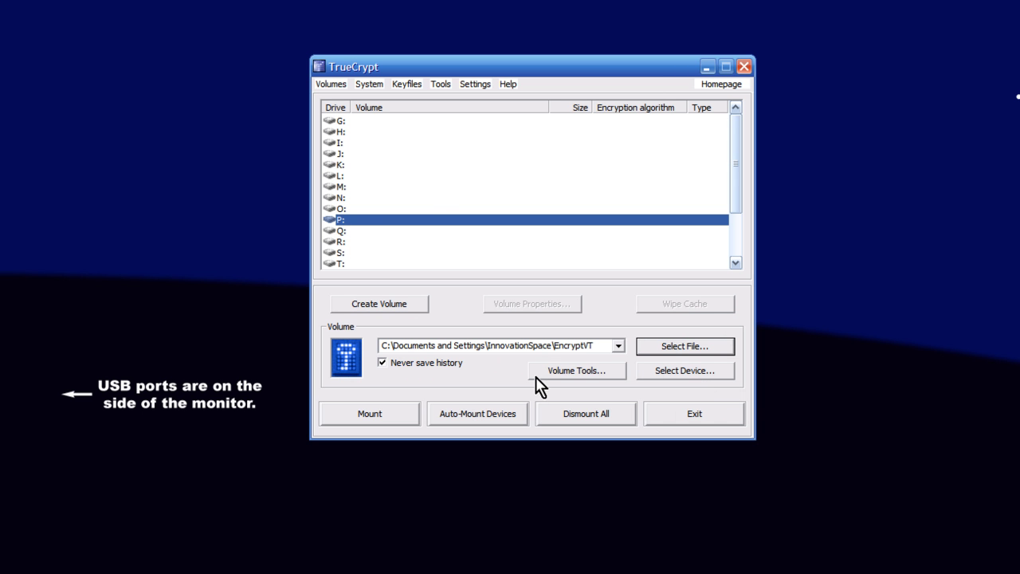
Mount the EncryptVT volume on drive P: by entering the volume password
left_click(371, 413)
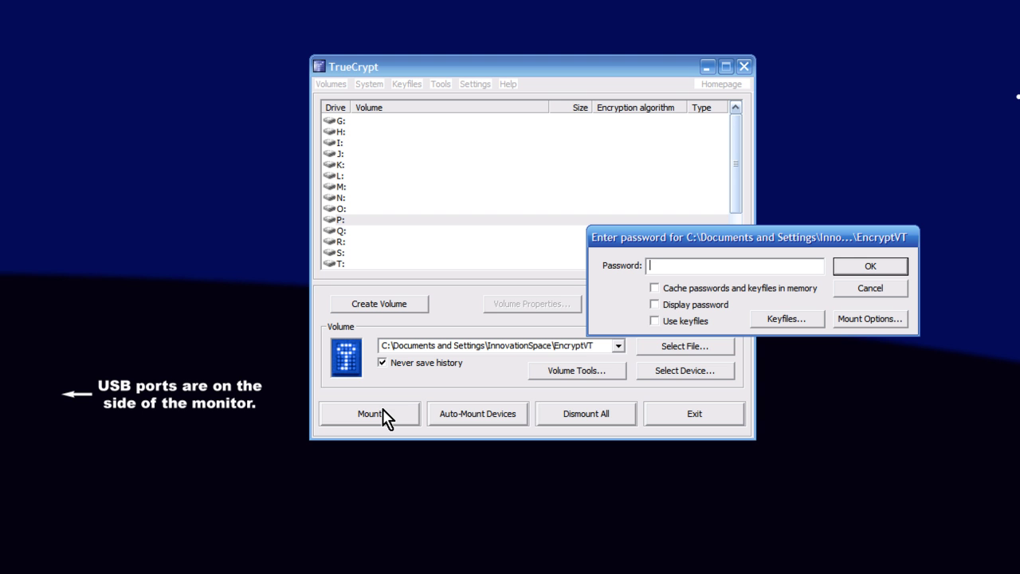
type("*****")
key("BackSpace")
key("BackSpace")
key("BackSpace")
key("BackSpace")
key("BackSpace")
type("*************")
left_click(842, 265)
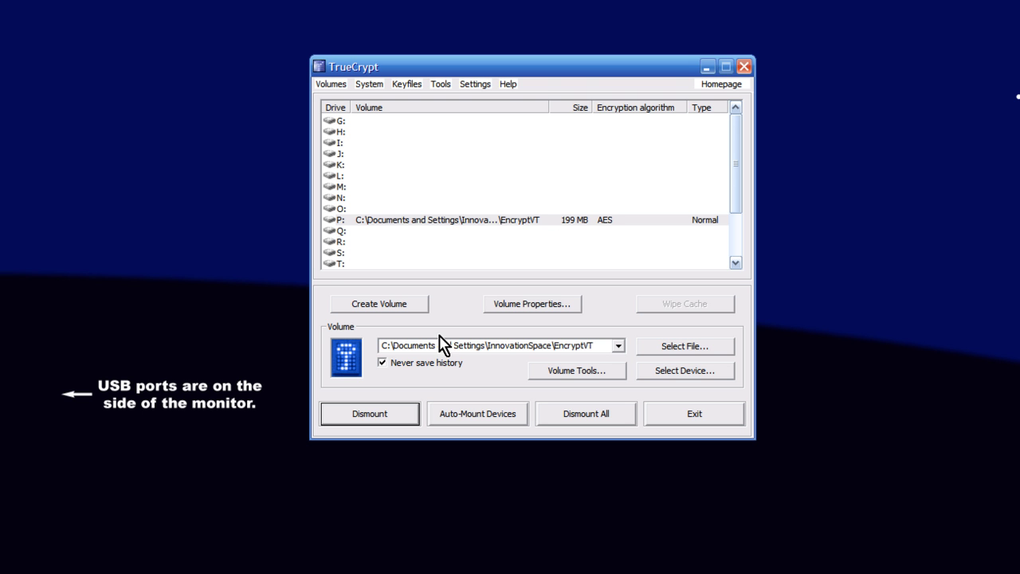
Open My Computer, look inside the mounted Local Disk (P:), and return to the list of drives
key("super")
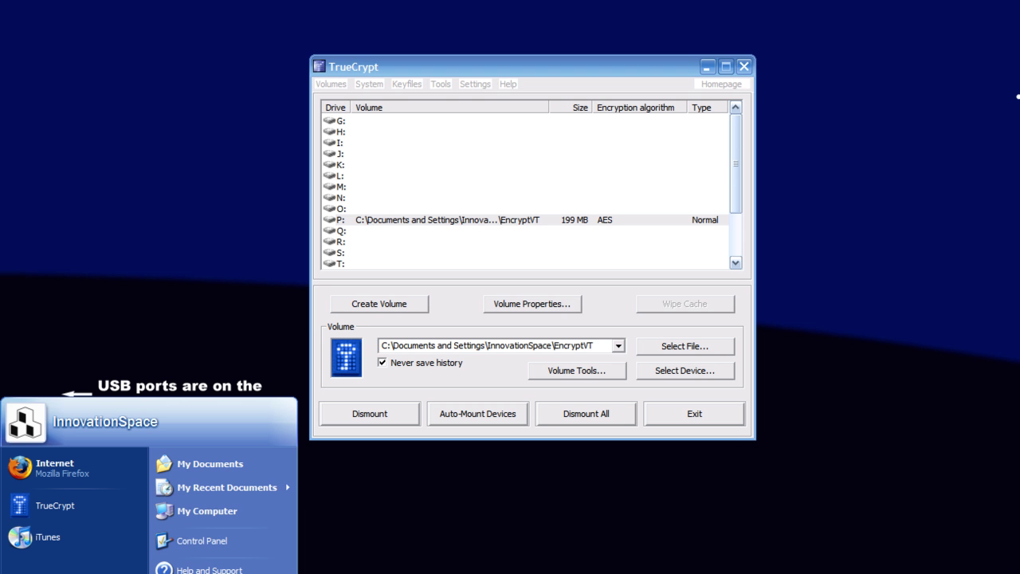
left_click(215, 511)
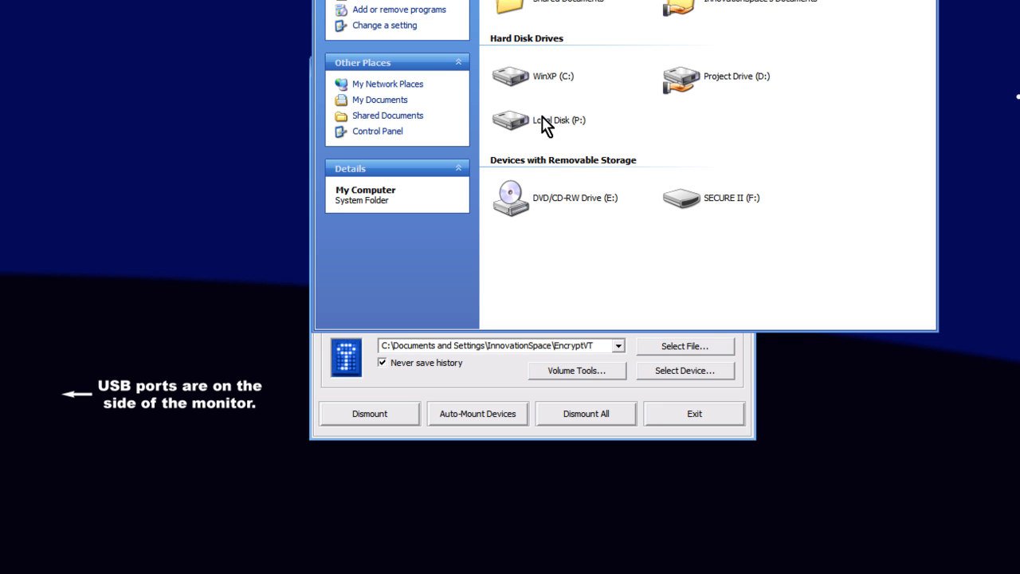
mouse_move(560, 116)
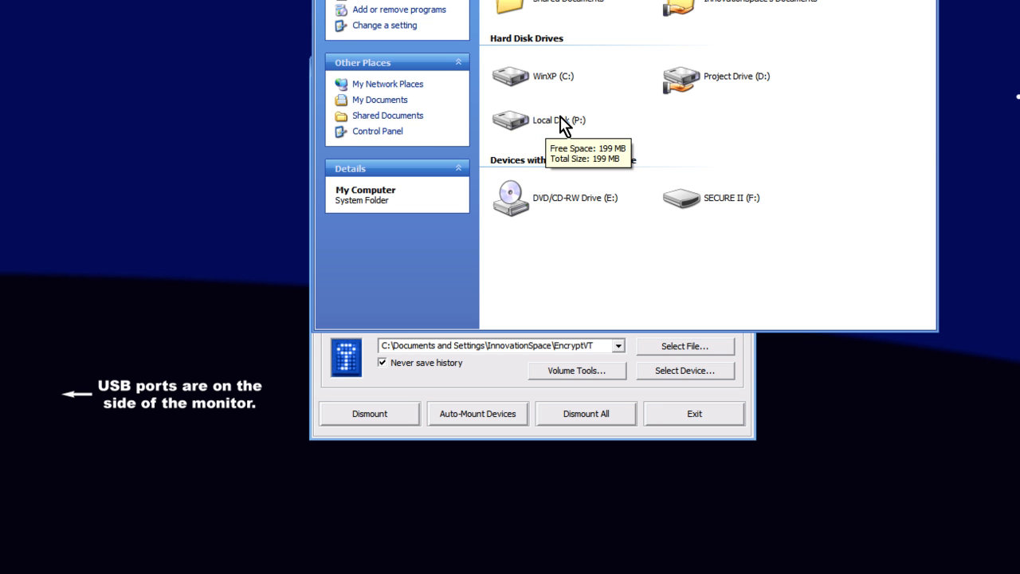
double_click(562, 125)
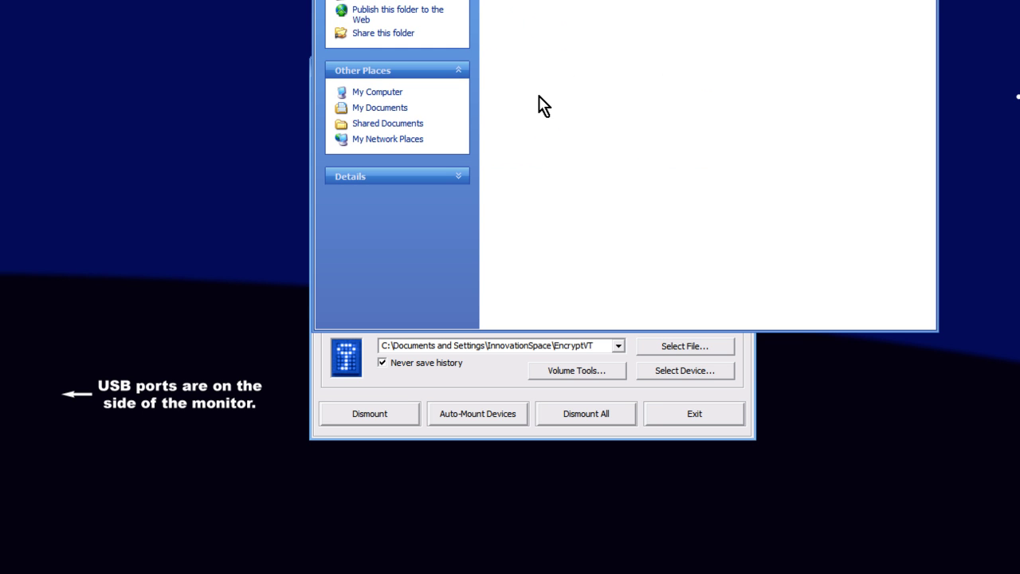
key("BackSpace")
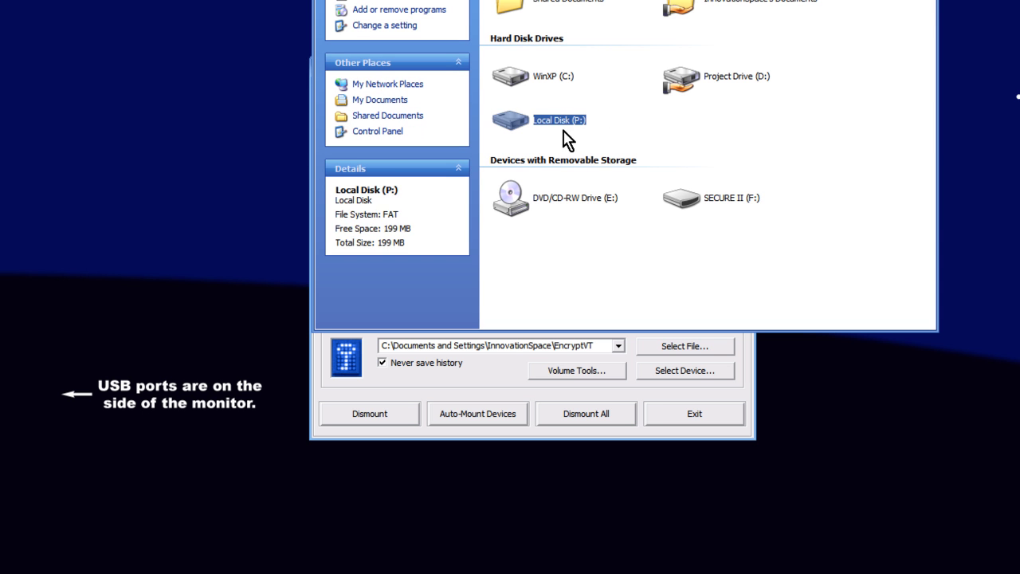
left_click(627, 136)
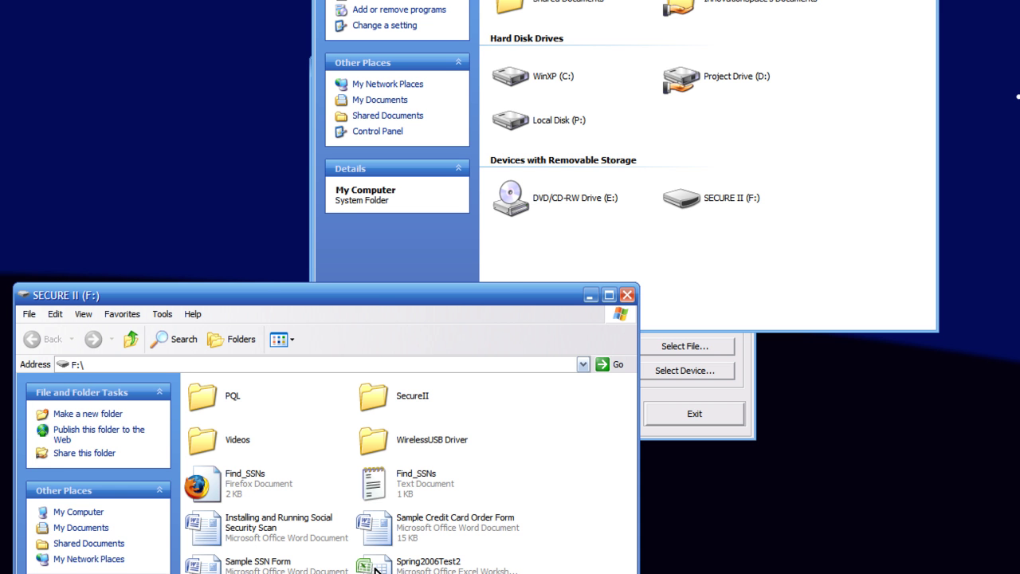
Copy the Spring2006Test2 workbook from SECURE II (F:) to Local Disk (P:), and check the contents of that drive
left_click_drag(373, 565, 533, 123)
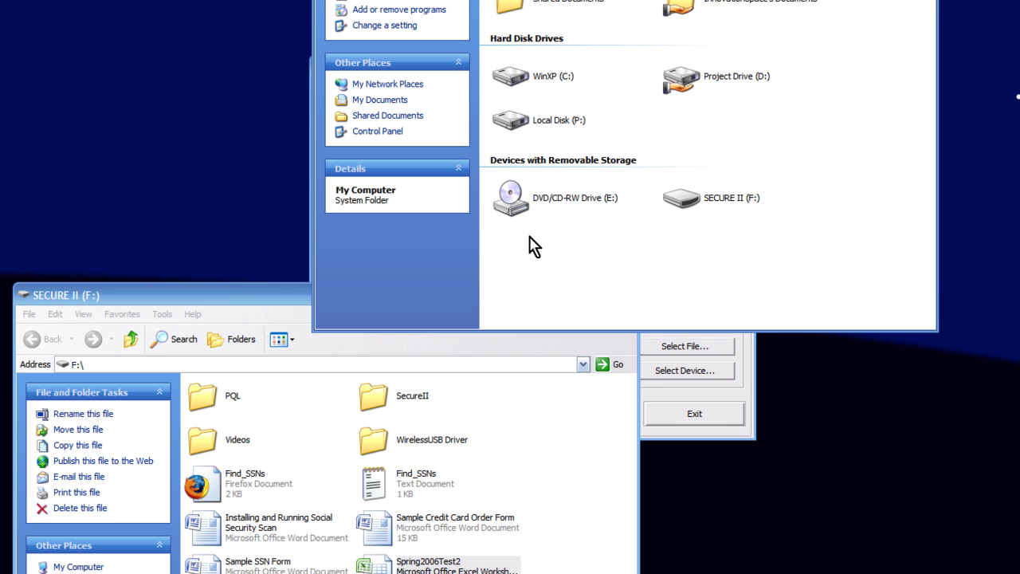
left_click(546, 405)
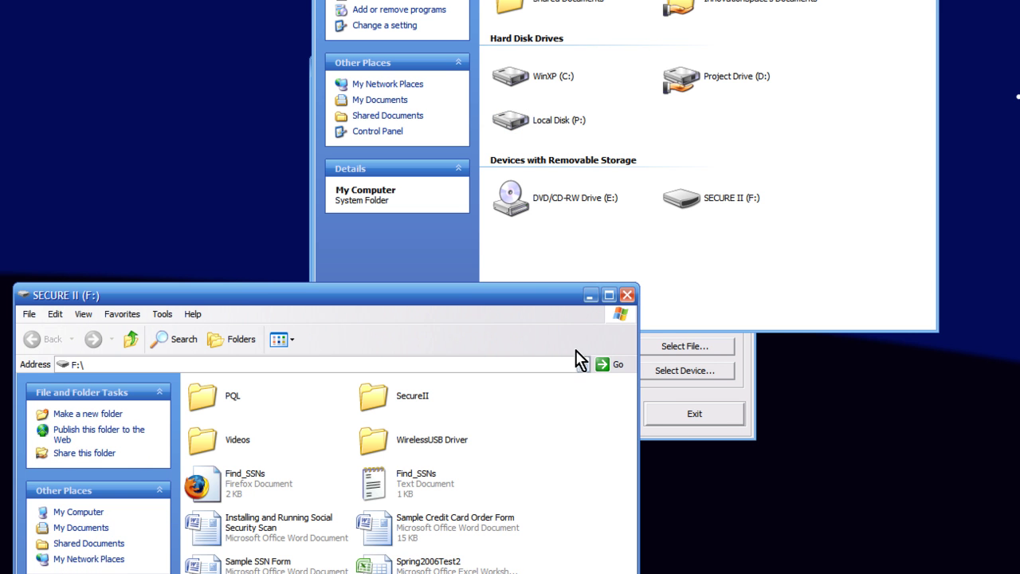
left_click(589, 295)
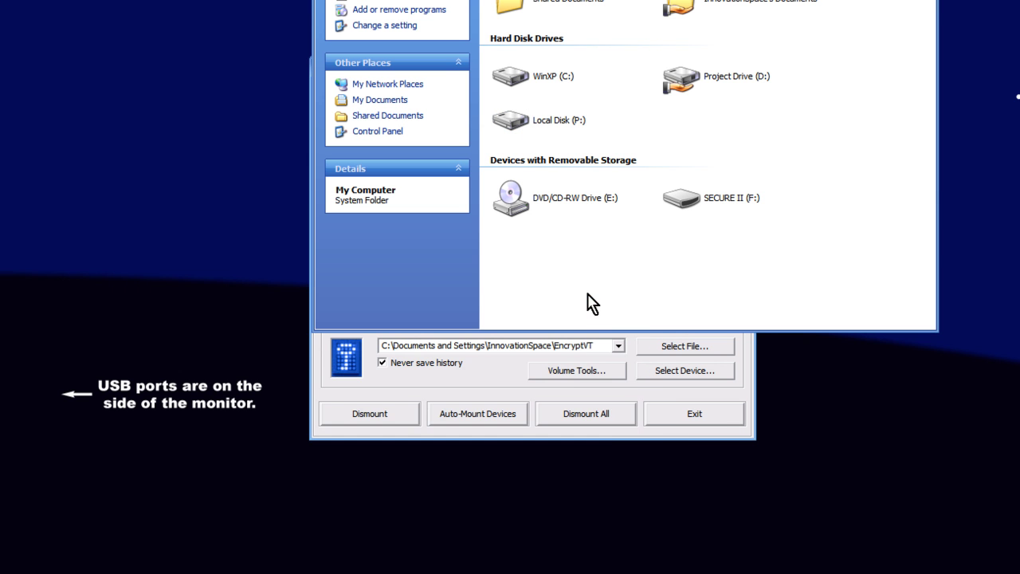
double_click(525, 120)
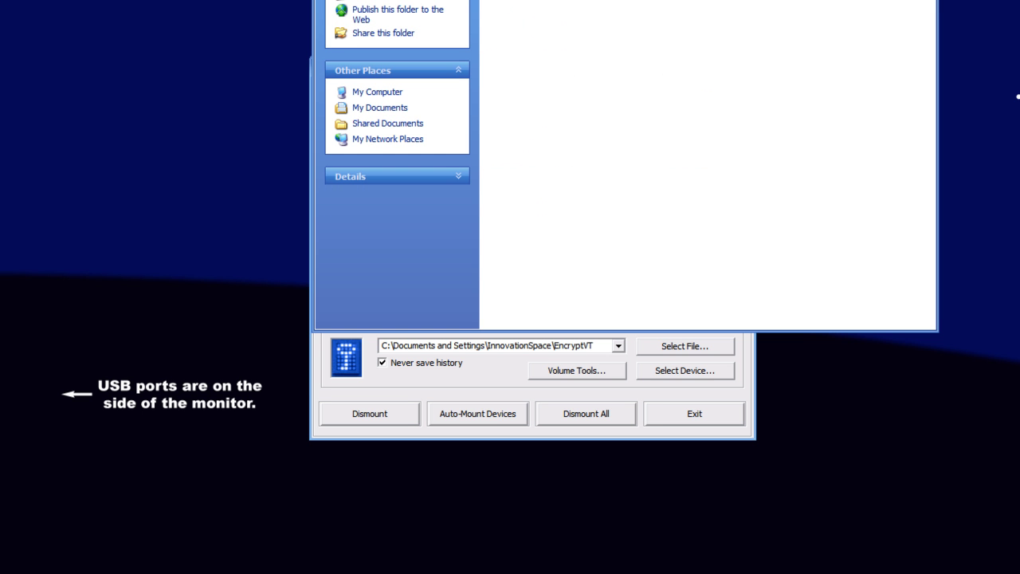
key("BackSpace")
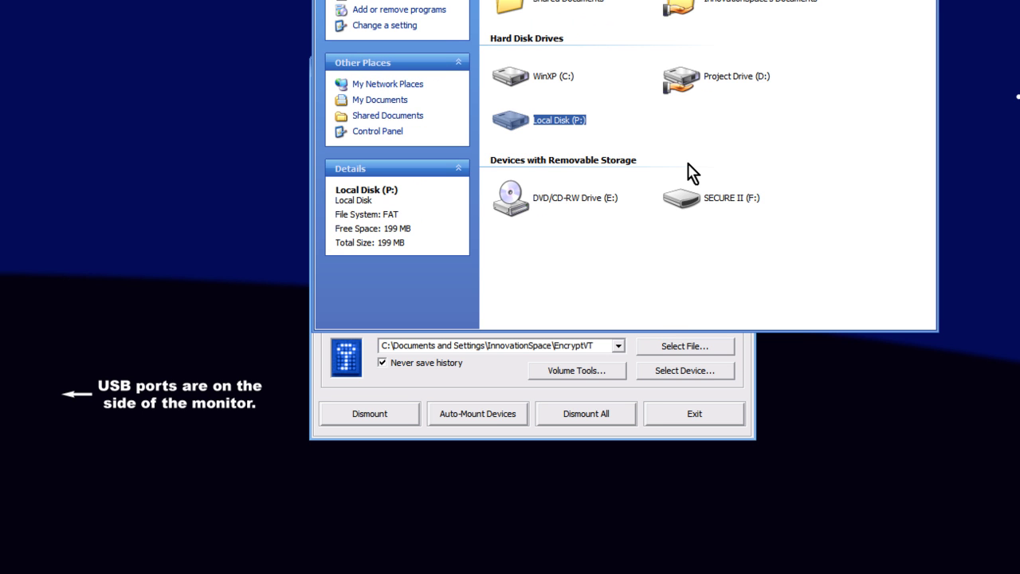
left_click(788, 243)
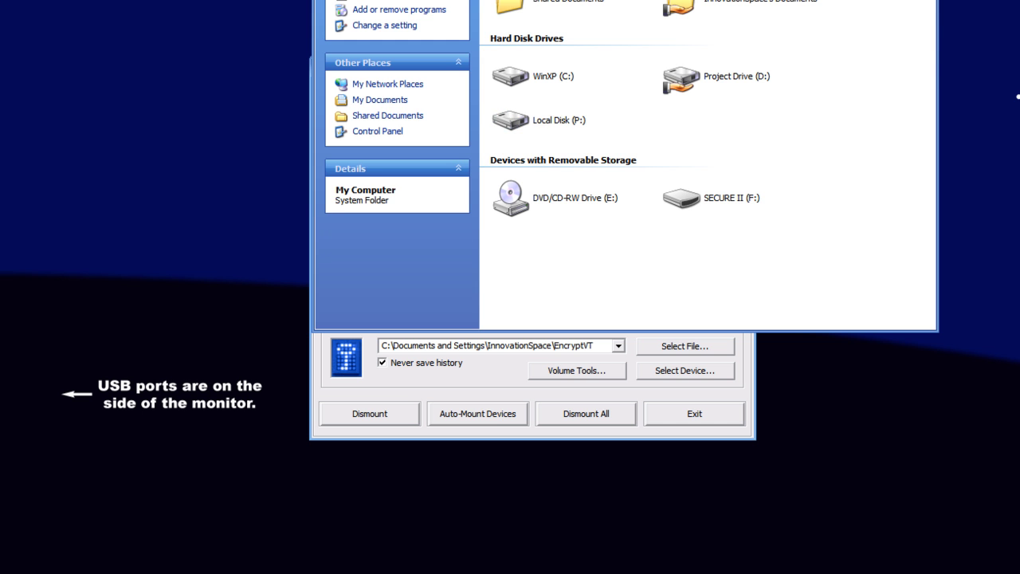
Close the My Computer window and dismount the EncryptVT volume from drive P:
key("alt+F4")
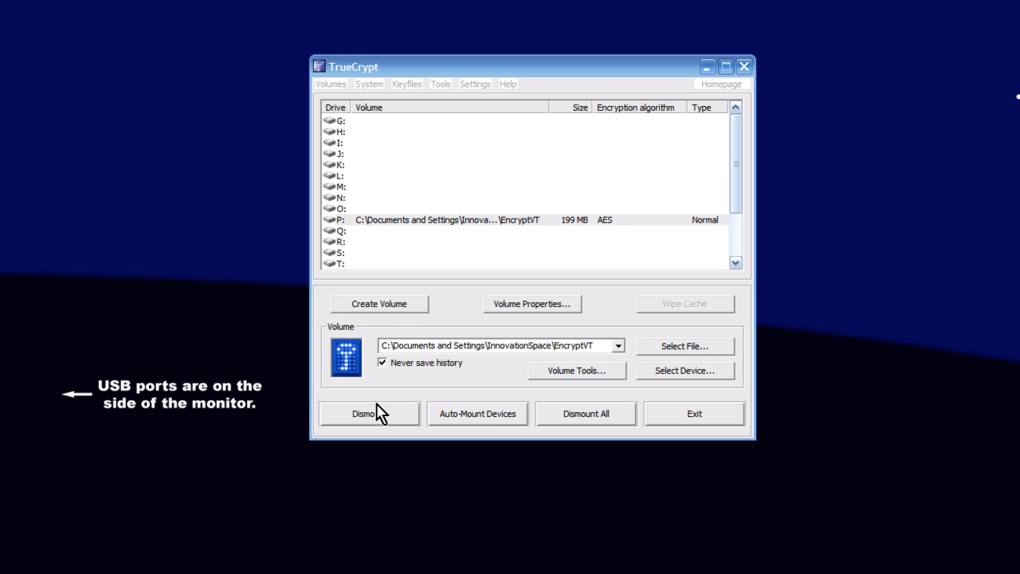
left_click(387, 221)
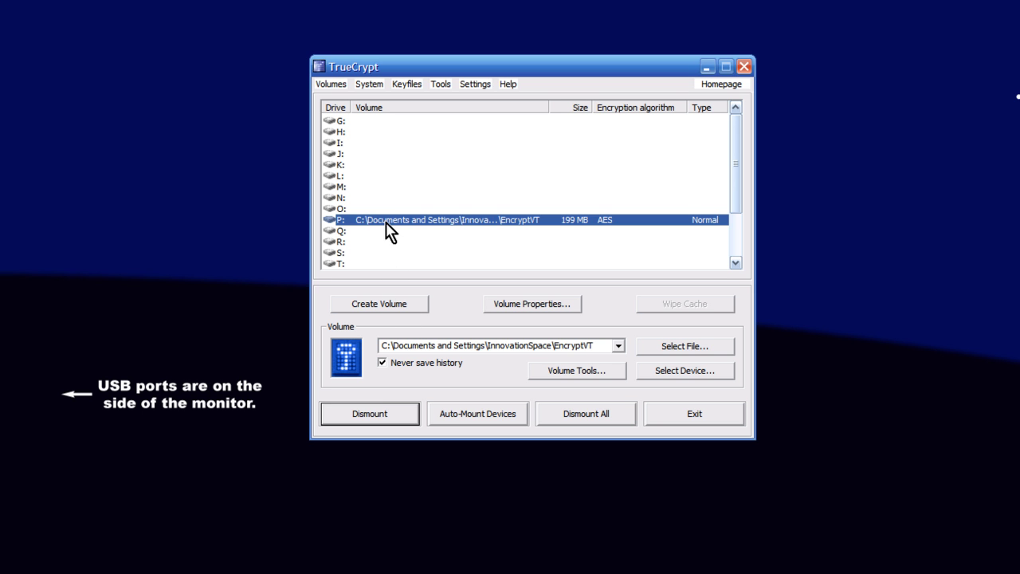
left_click(381, 415)
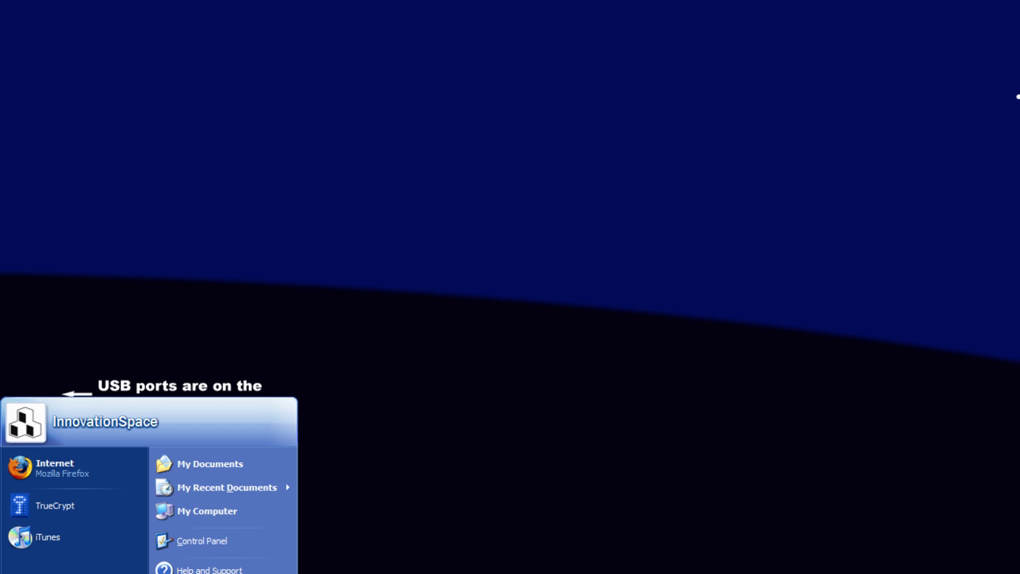
Open My Computer and browse to the InnovationSpace folder under Documents and Settings on the WinXP (C:) drive
left_click(209, 540)
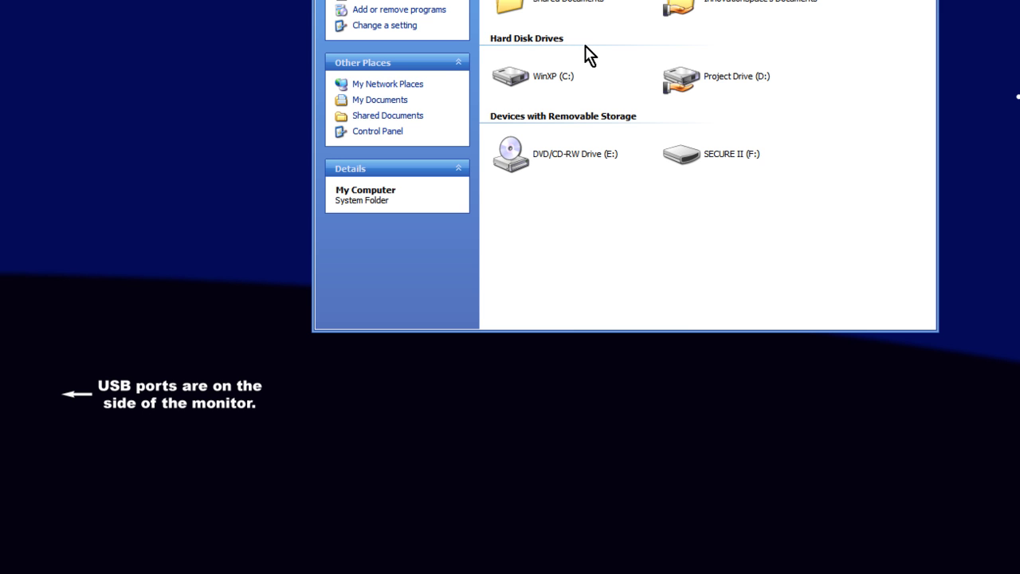
double_click(667, 3)
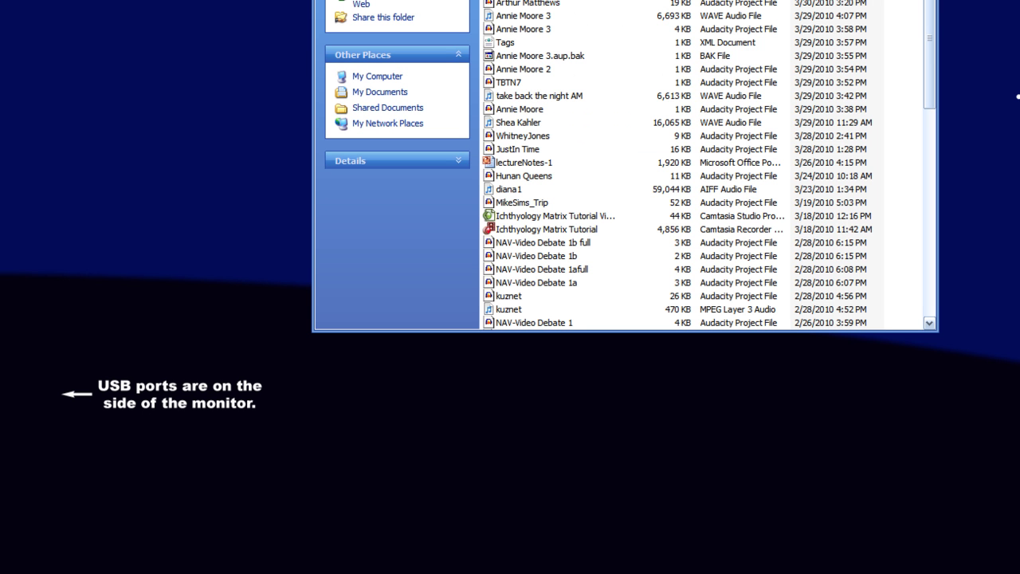
key("BackSpace")
double_click(538, 82)
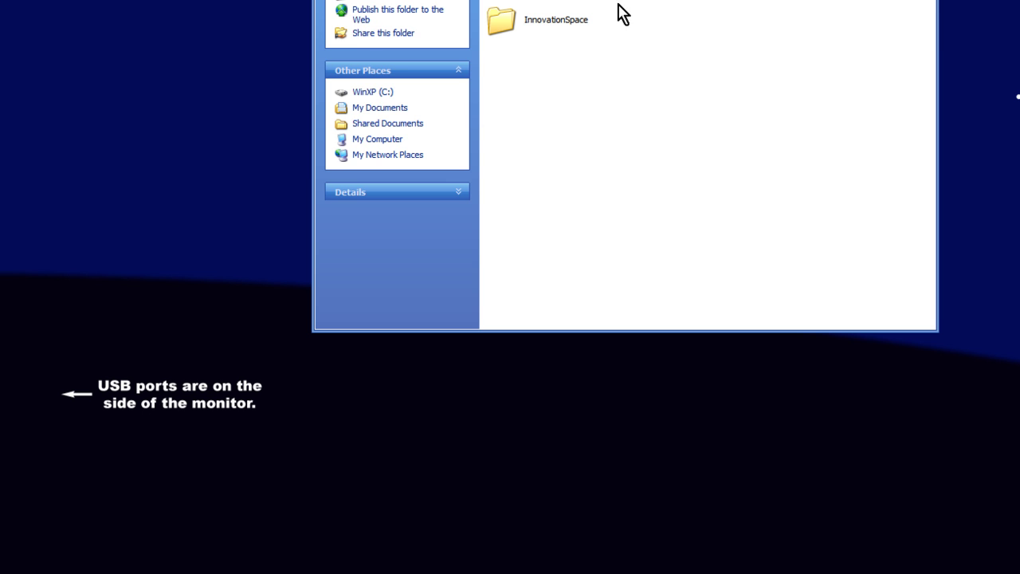
double_click(531, 21)
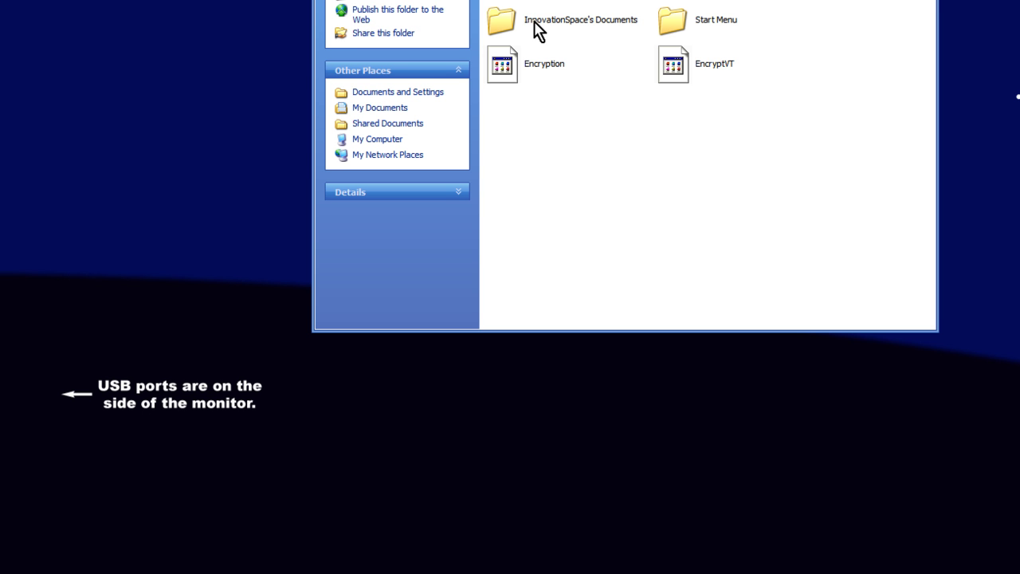
Rename the EncryptVT container file as WorkStuff.pdf
right_click(688, 57)
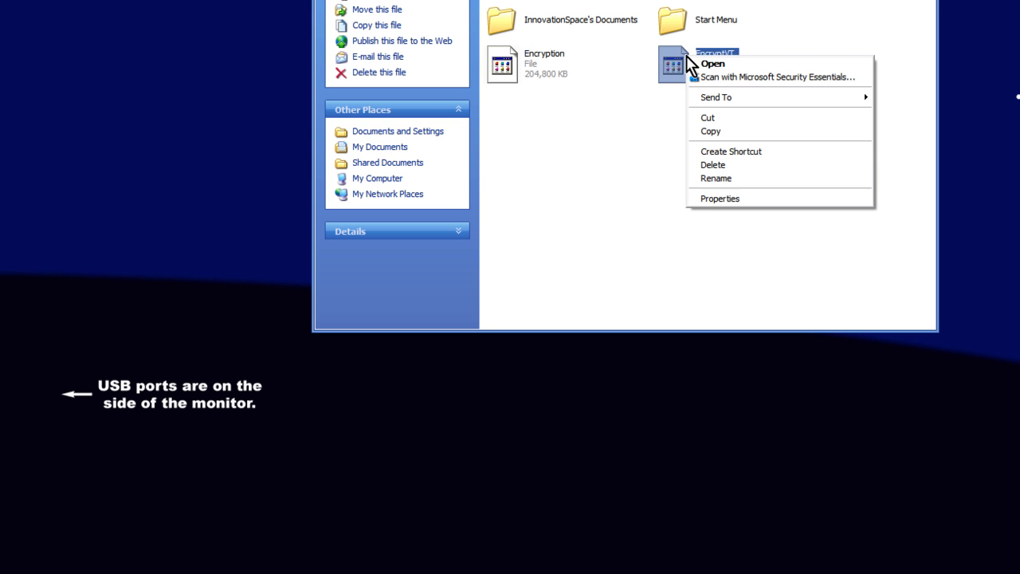
left_click(705, 180)
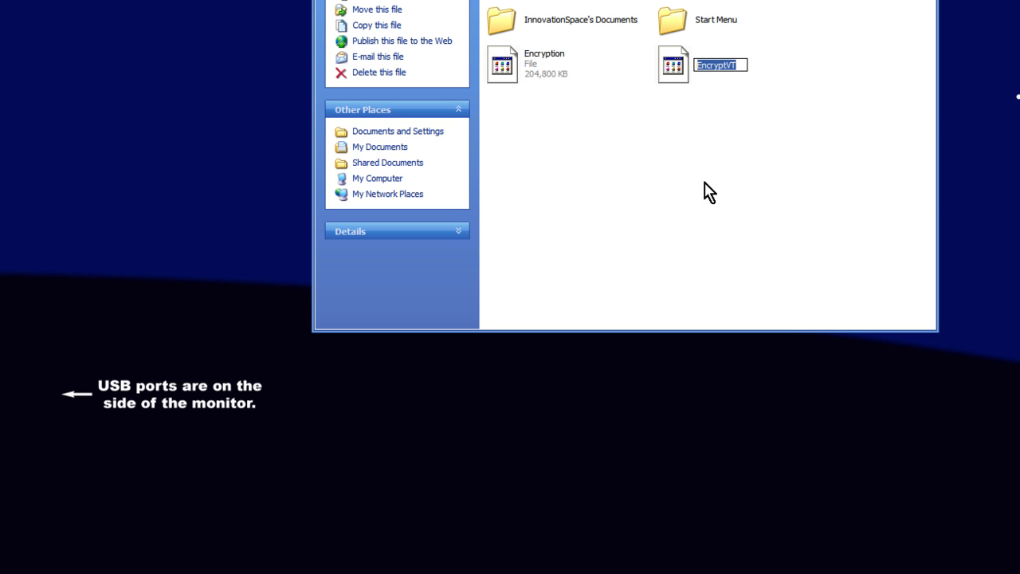
key("End")
key("BackSpace")
key("BackSpace")
key("BackSpace")
key("BackSpace")
key("BackSpace")
key("BackSpace")
key("BackSpace")
key("BackSpace")
key("BackSpace")
type("WorkStuff.pdf")
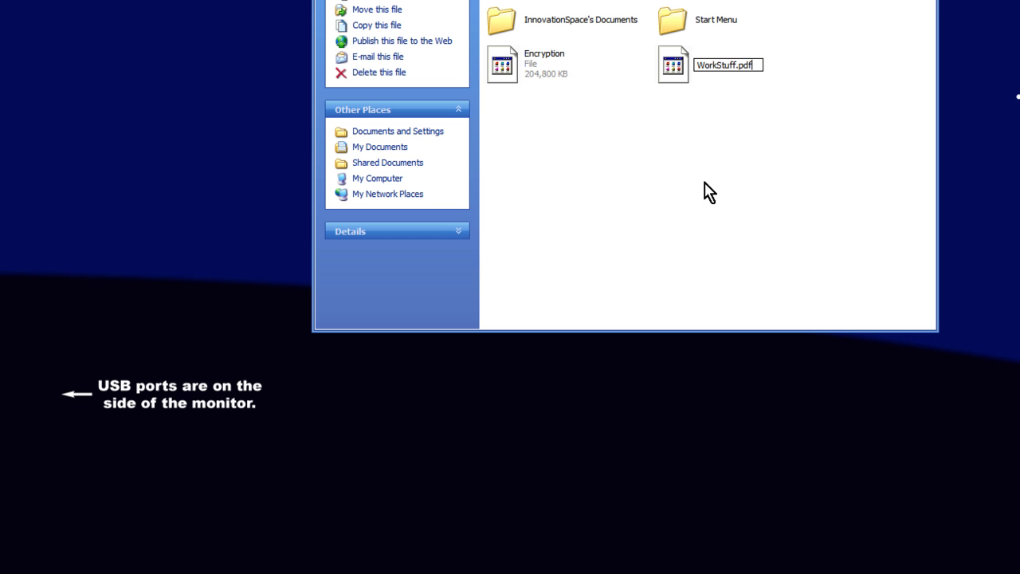
key("Return")
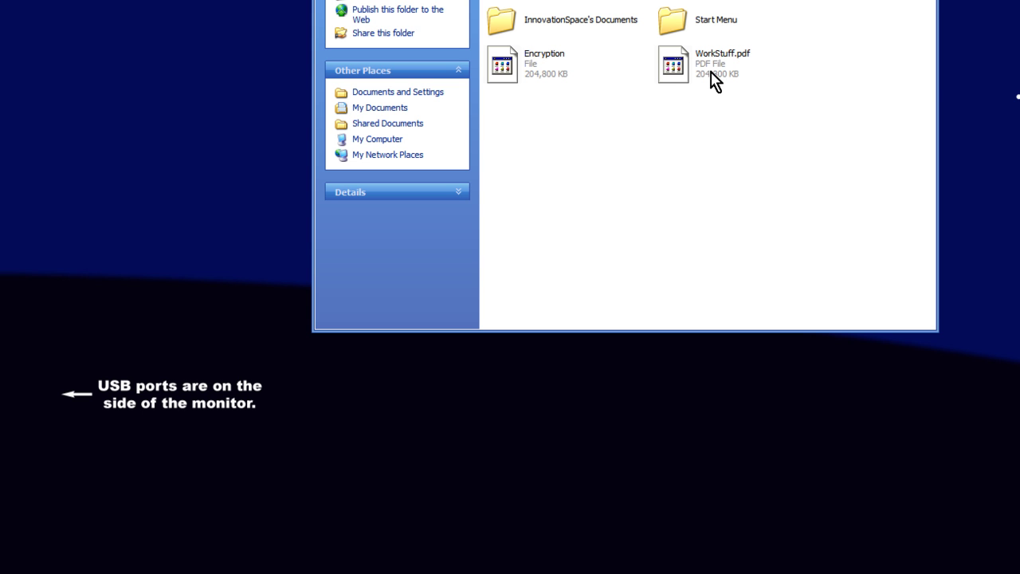
mouse_move(713, 77)
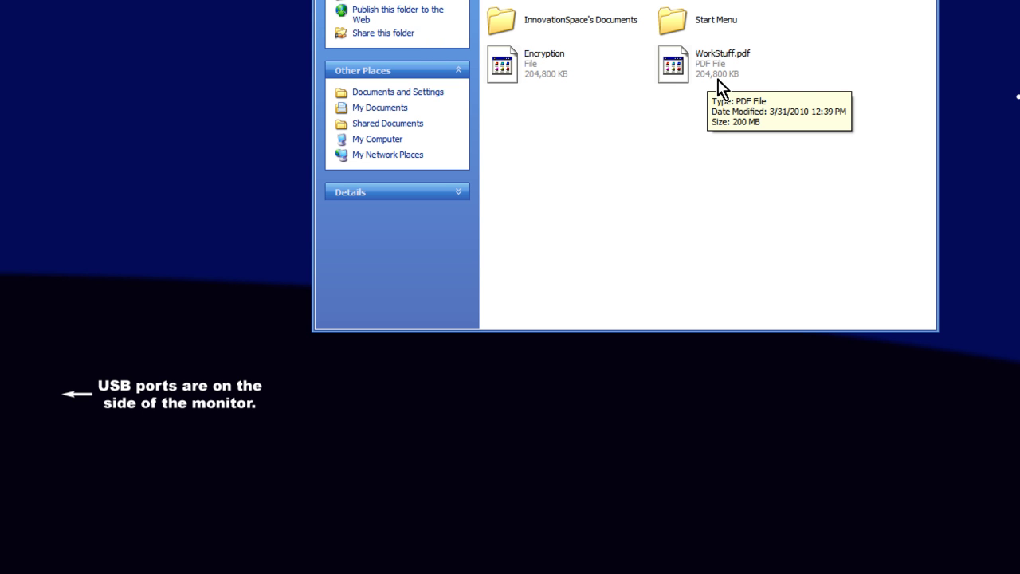